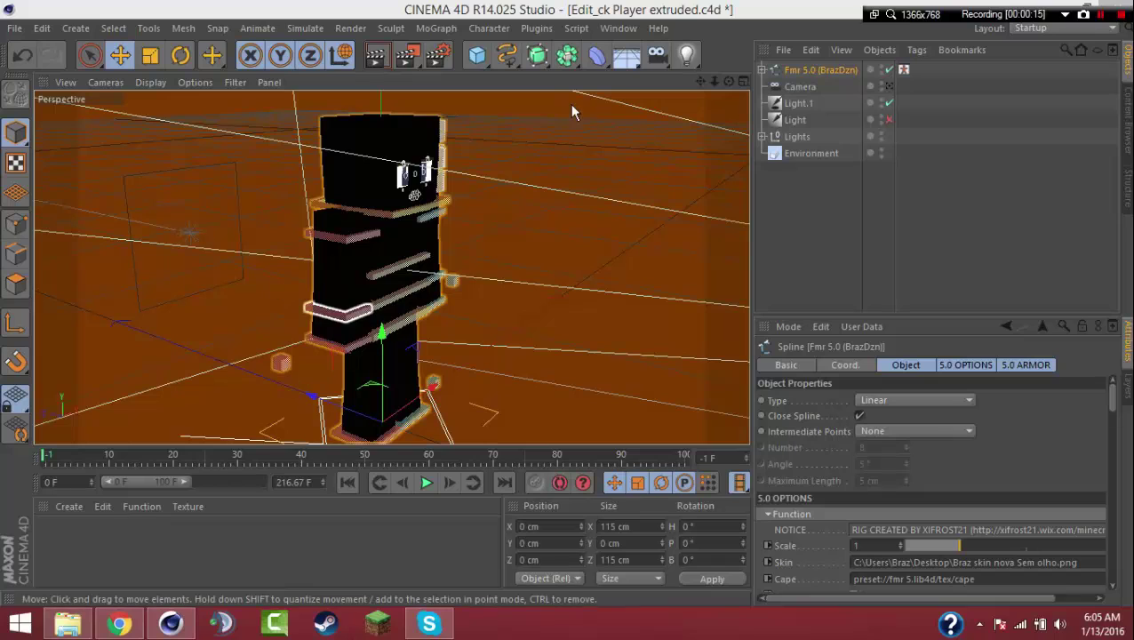
# Expand the Fmr 5.0 character rig's hierarchy with its Bones group collapsed, and check the scene's layer list.
pyautogui.moveTo(728, 82); pyautogui.dragTo(702, 73)
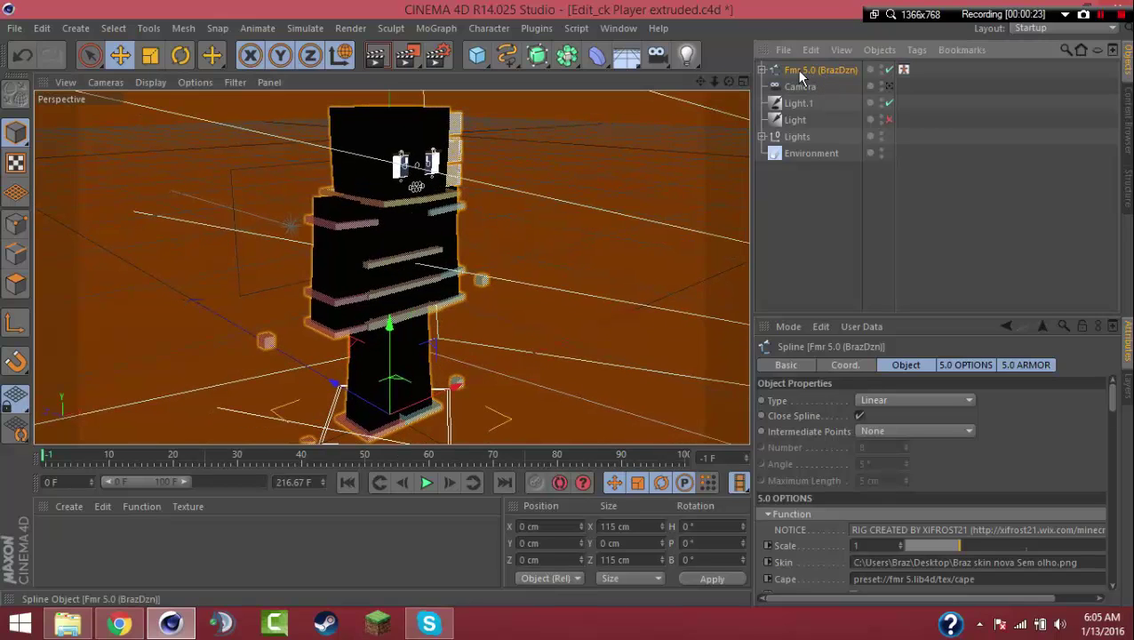
pyautogui.click(762, 69)
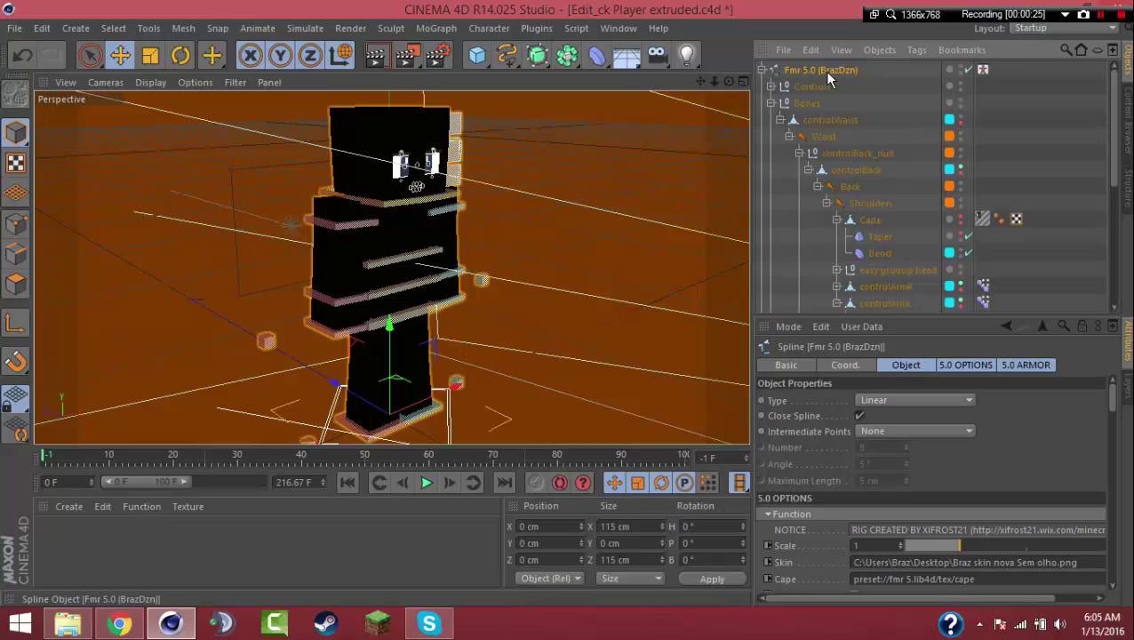
pyautogui.click(770, 103)
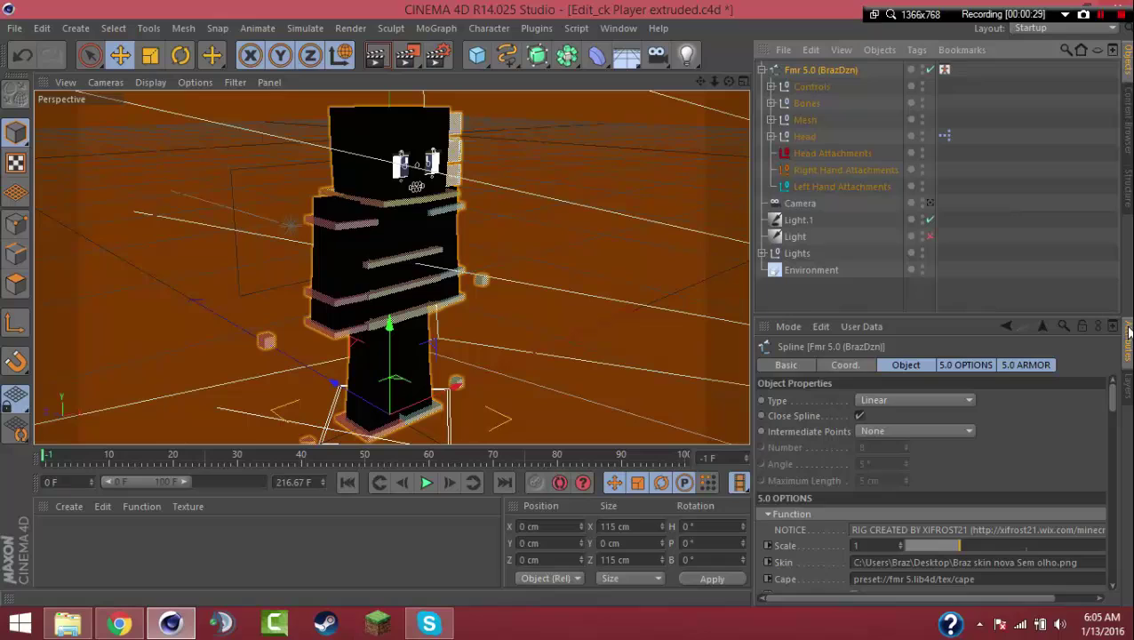
pyautogui.click(1127, 384)
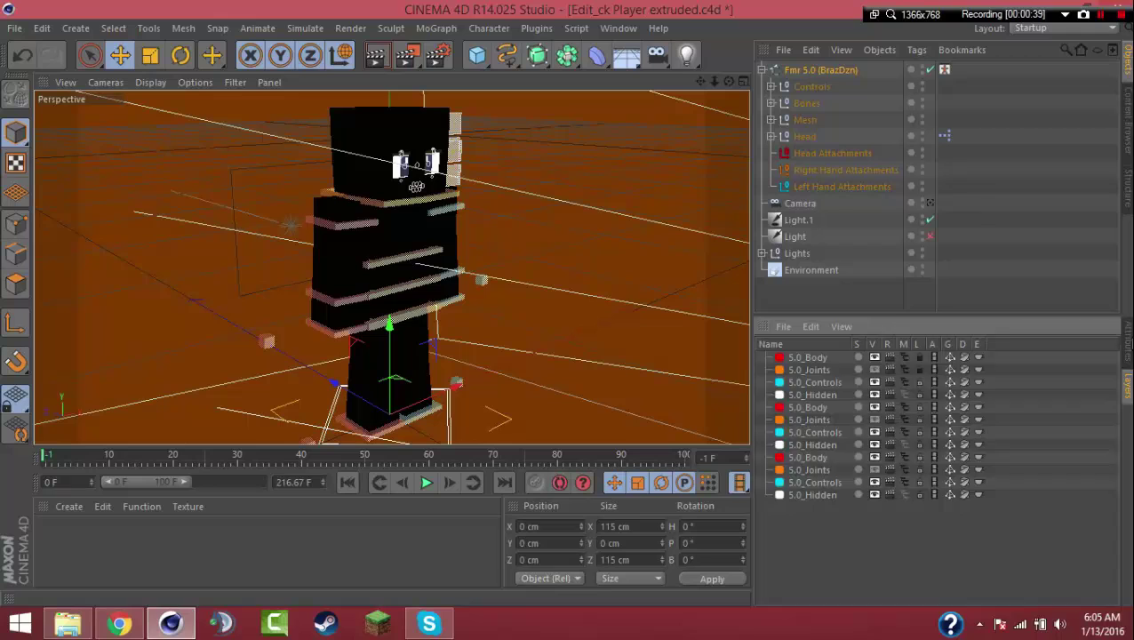
pyautogui.click(1128, 343)
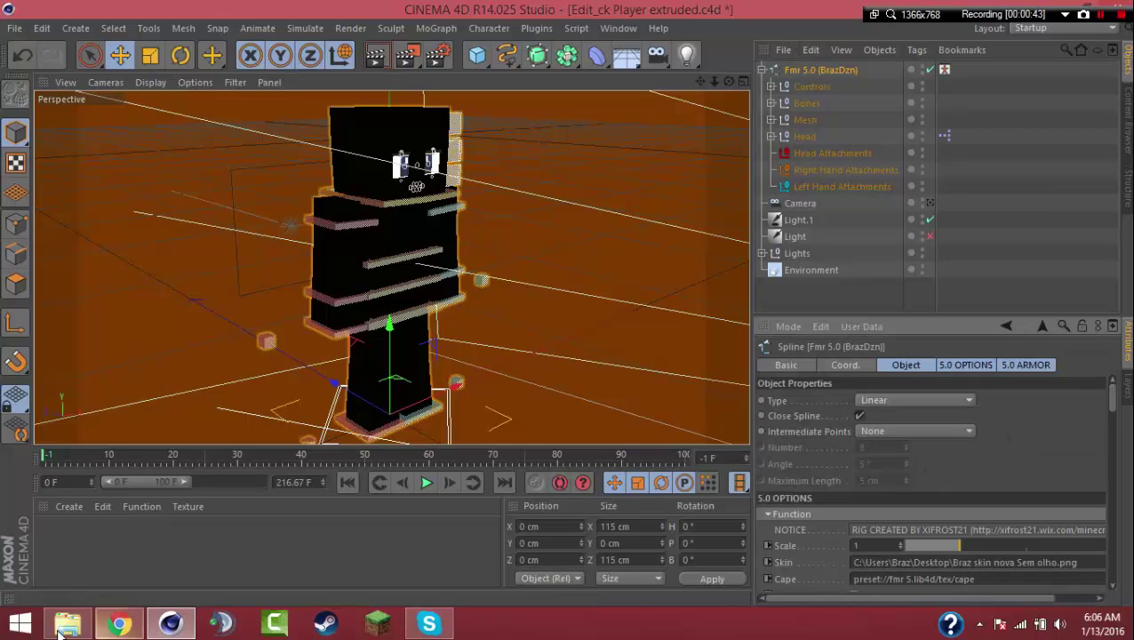
# Load the Edit_ck SKin image from the Edit_ck folder as the character rig's Skin texture.
pyautogui.click(68, 623)
pyautogui.click(760, 388)
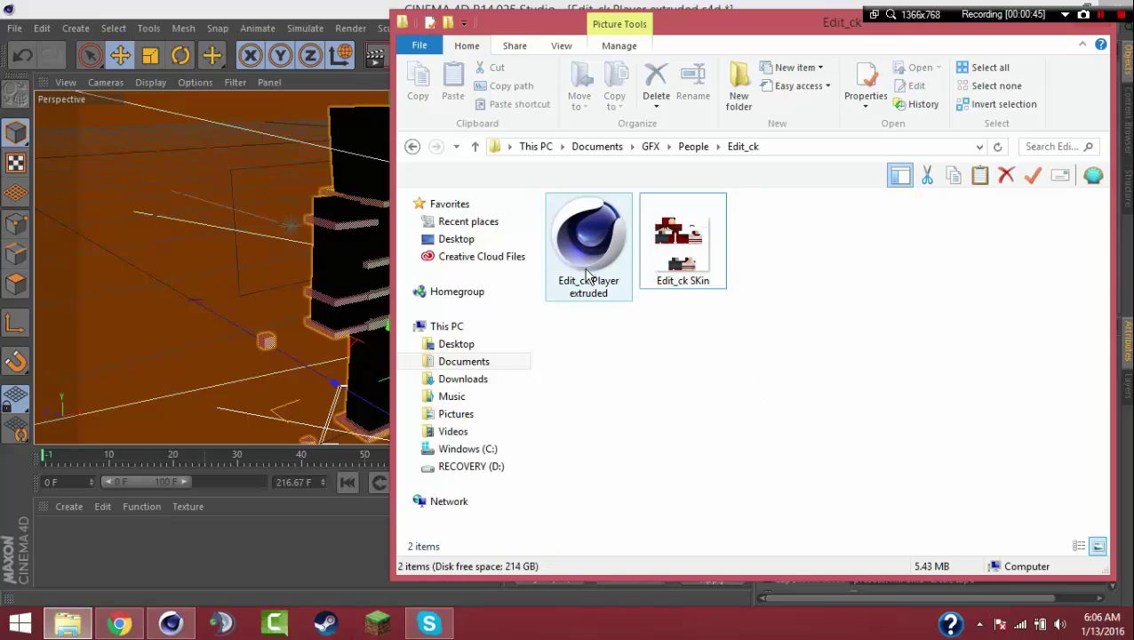
pyautogui.moveTo(790, 28); pyautogui.dragTo(600, 27)
pyautogui.moveTo(487, 44); pyautogui.dragTo(264, 65)
pyautogui.moveTo(269, 258); pyautogui.dragTo(1082, 563)
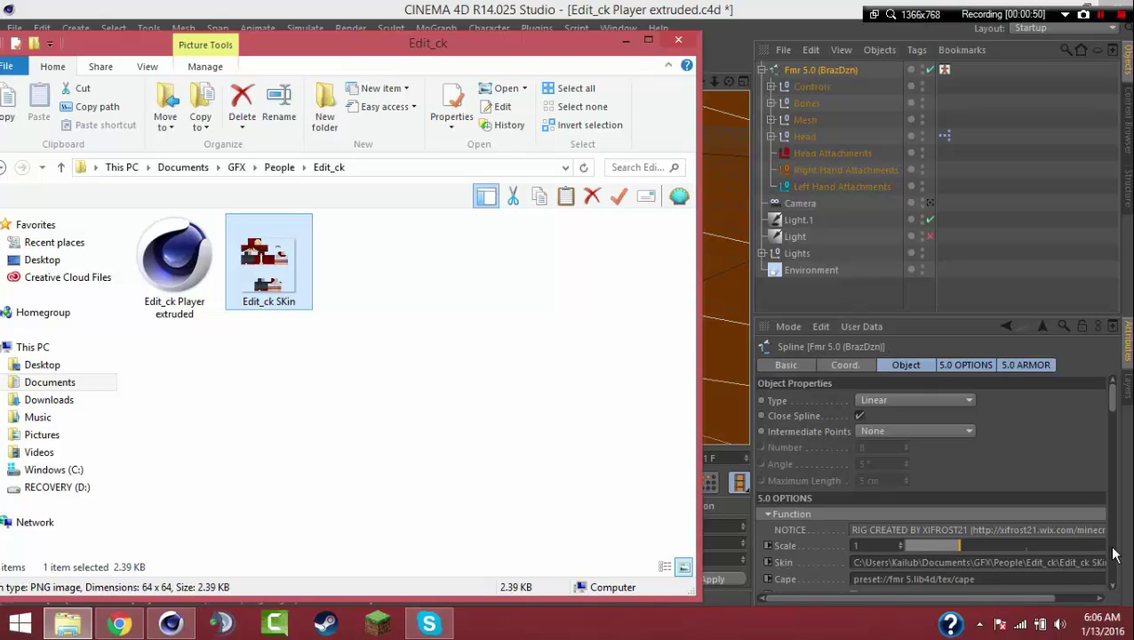
pyautogui.moveTo(990, 597); pyautogui.dragTo(1072, 593)
pyautogui.click(1083, 561)
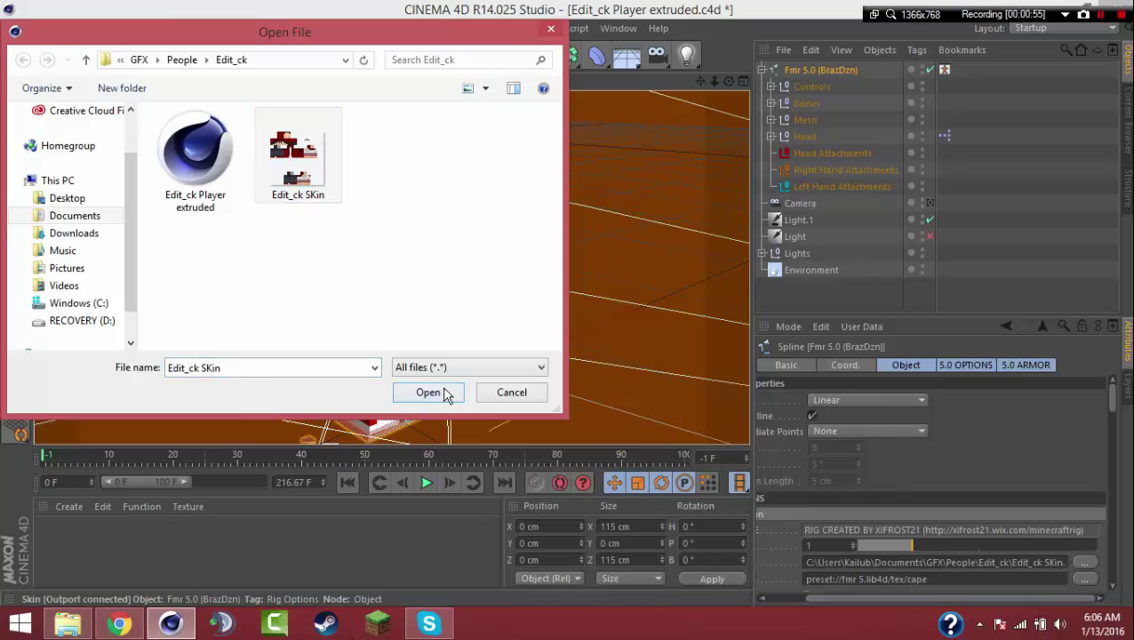
pyautogui.click(443, 392)
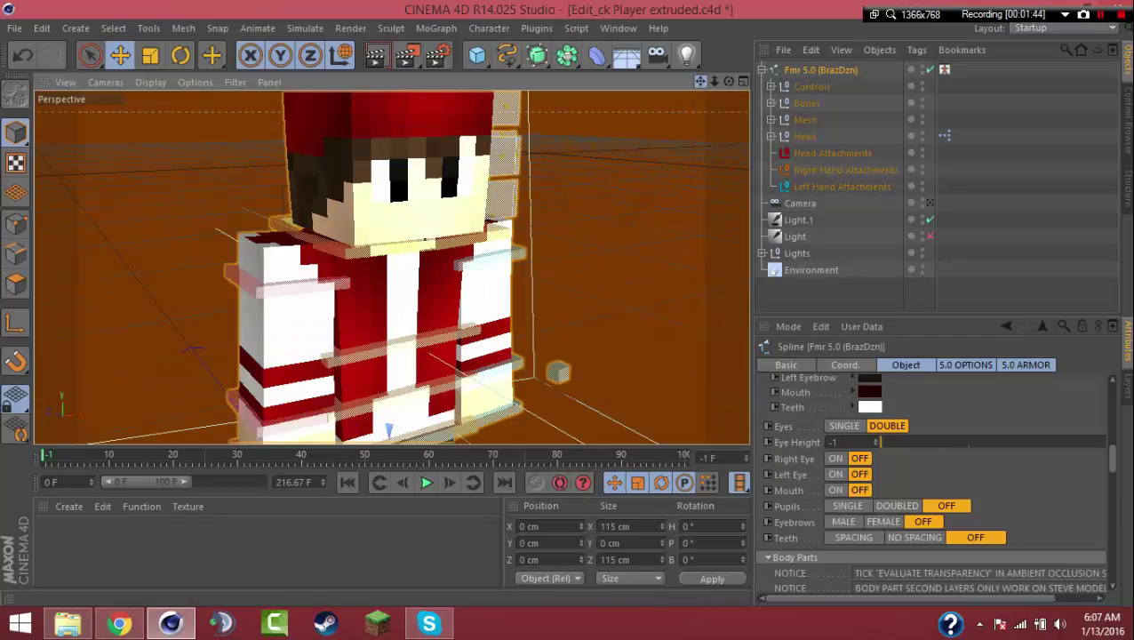
# Make EXTRUDE_meshHead in the rig's Head group visible in the editor and set it up for polygon editing.
pyautogui.scroll(-3, 391, 267)
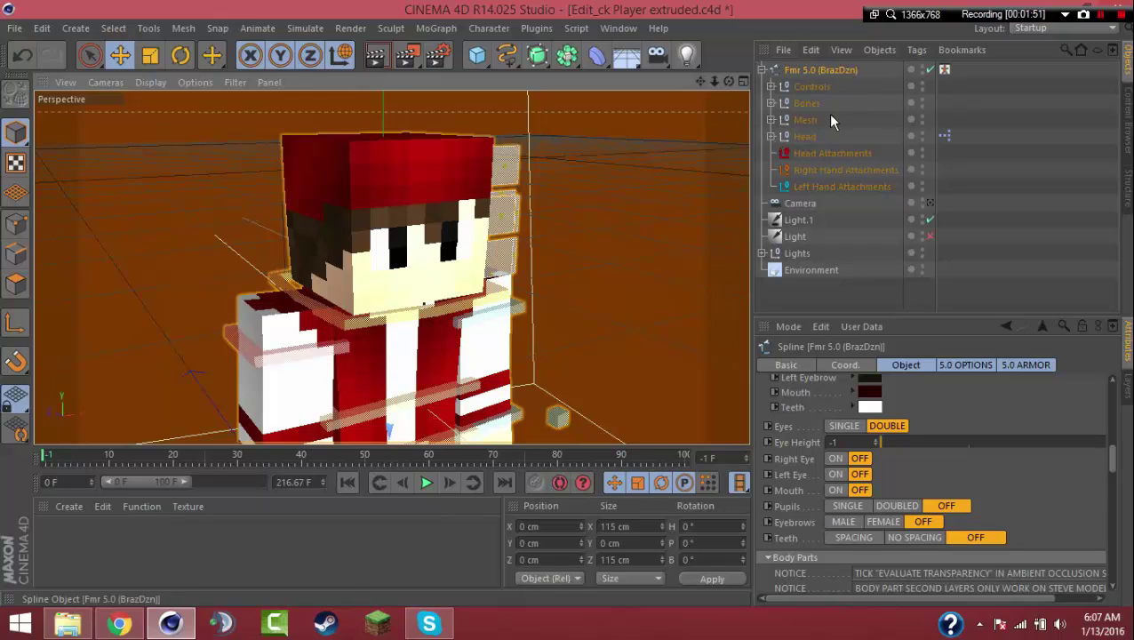
pyautogui.click(772, 136)
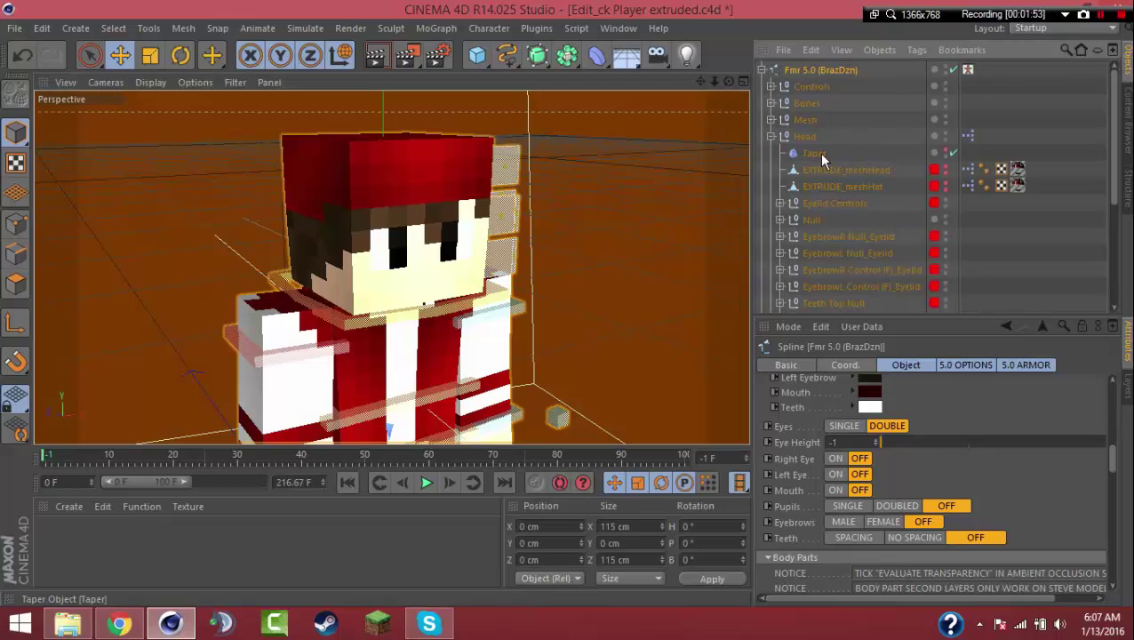
pyautogui.click(834, 169)
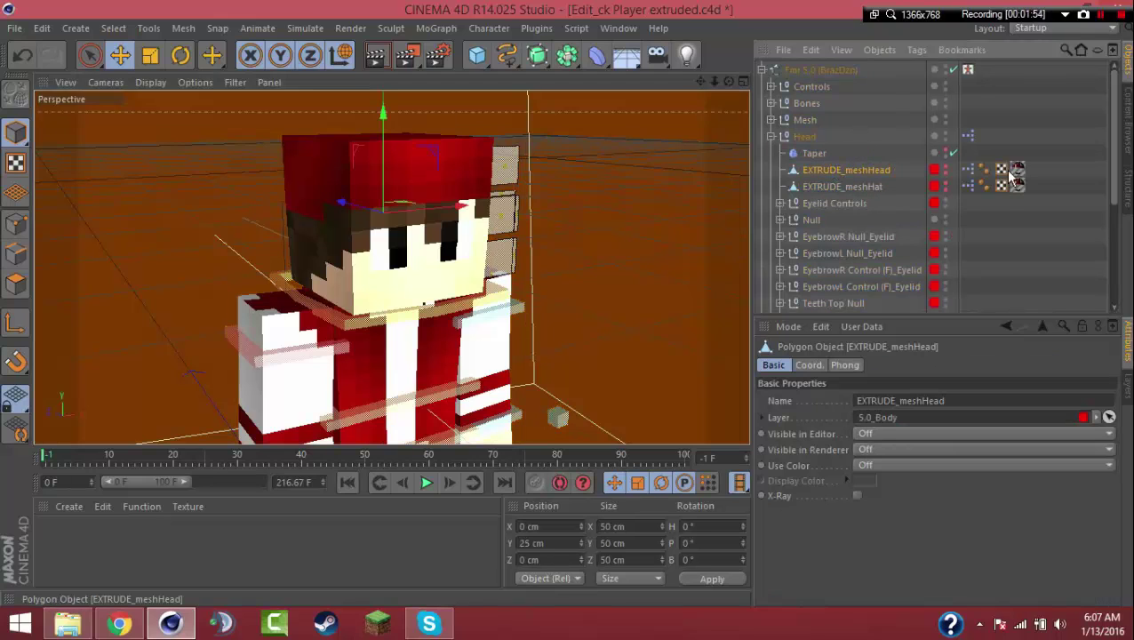
pyautogui.click(946, 168)
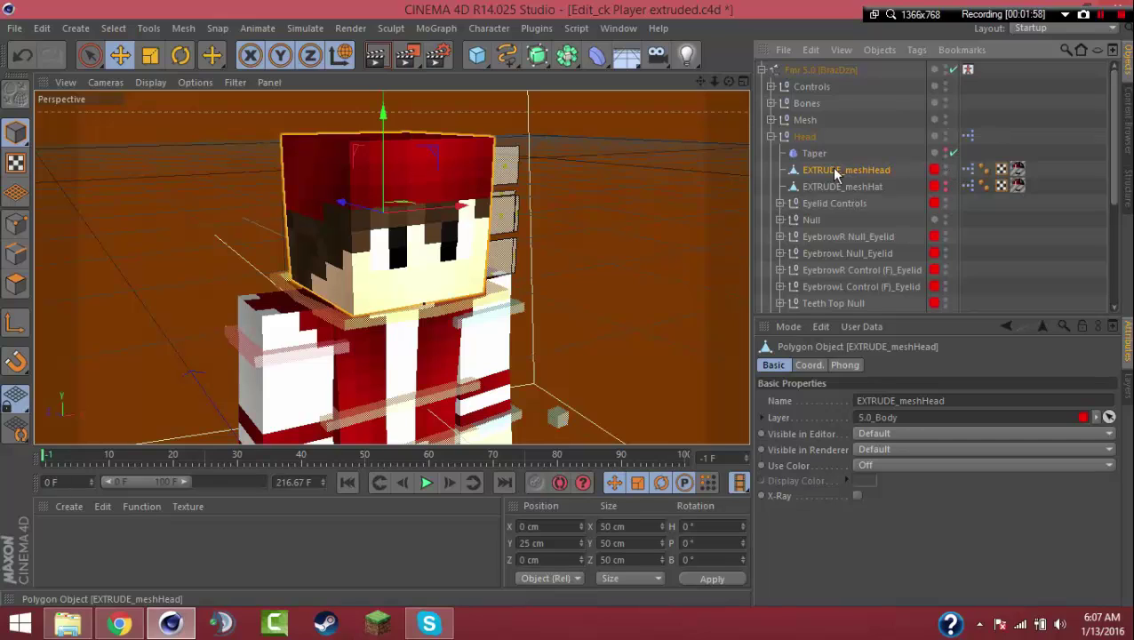
pyautogui.click(15, 286)
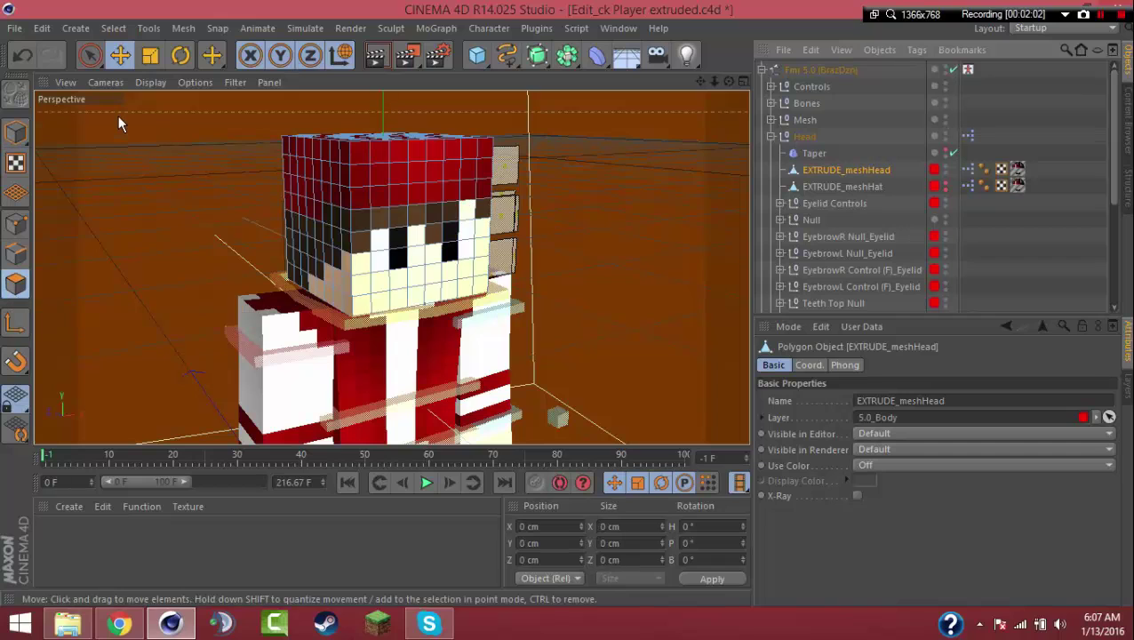
# Select the red hat polygons on the head's front and side, and add the polygon loops around the head down to the brown row.
pyautogui.click(90, 57)
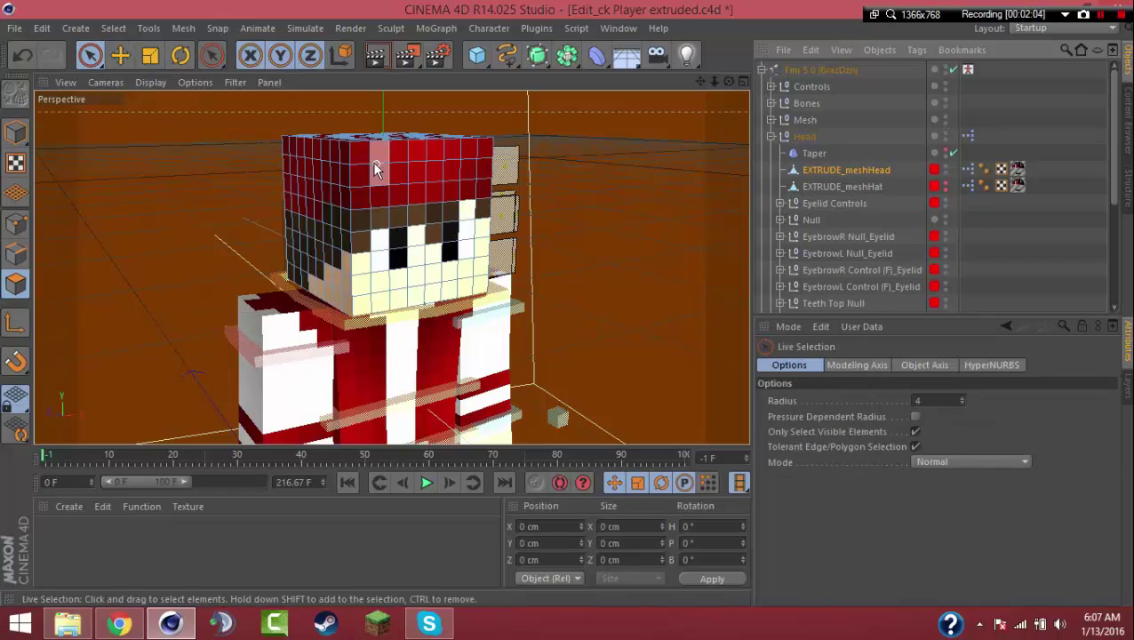
pyautogui.moveTo(379, 157)
pyautogui.mouseDown()
pyautogui.moveTo(480, 174)
pyautogui.moveTo(466, 194)
pyautogui.moveTo(436, 183)
pyautogui.moveTo(363, 198)
pyautogui.moveTo(437, 197)
pyautogui.moveTo(324, 157)
pyautogui.moveTo(328, 199)
pyautogui.mouseUp()
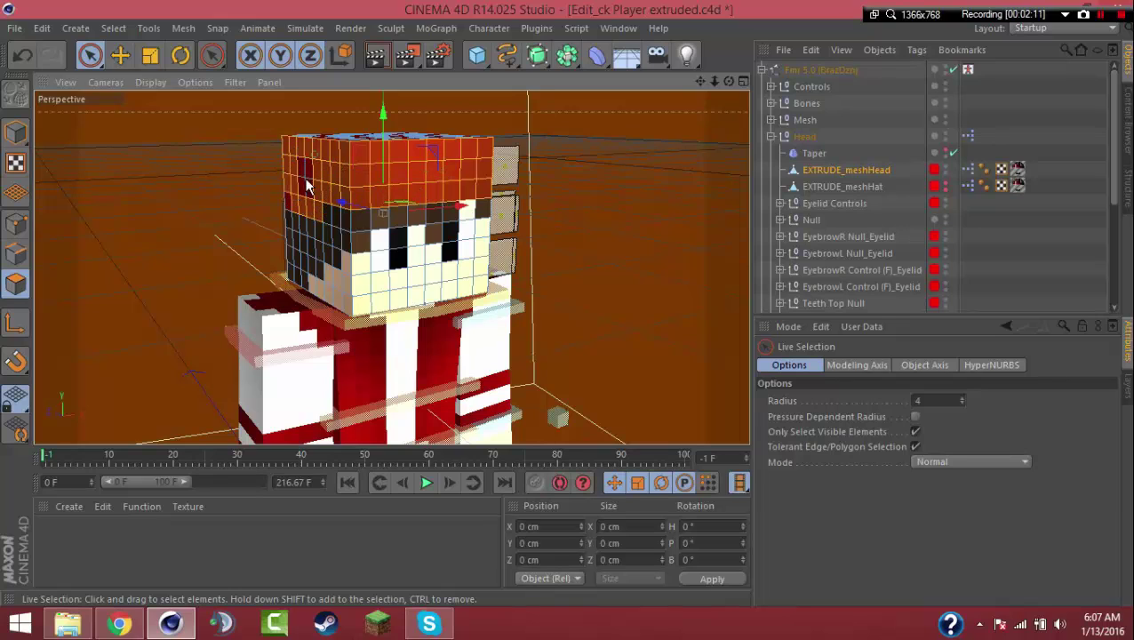
pyautogui.moveTo(289, 206); pyautogui.dragTo(293, 204)
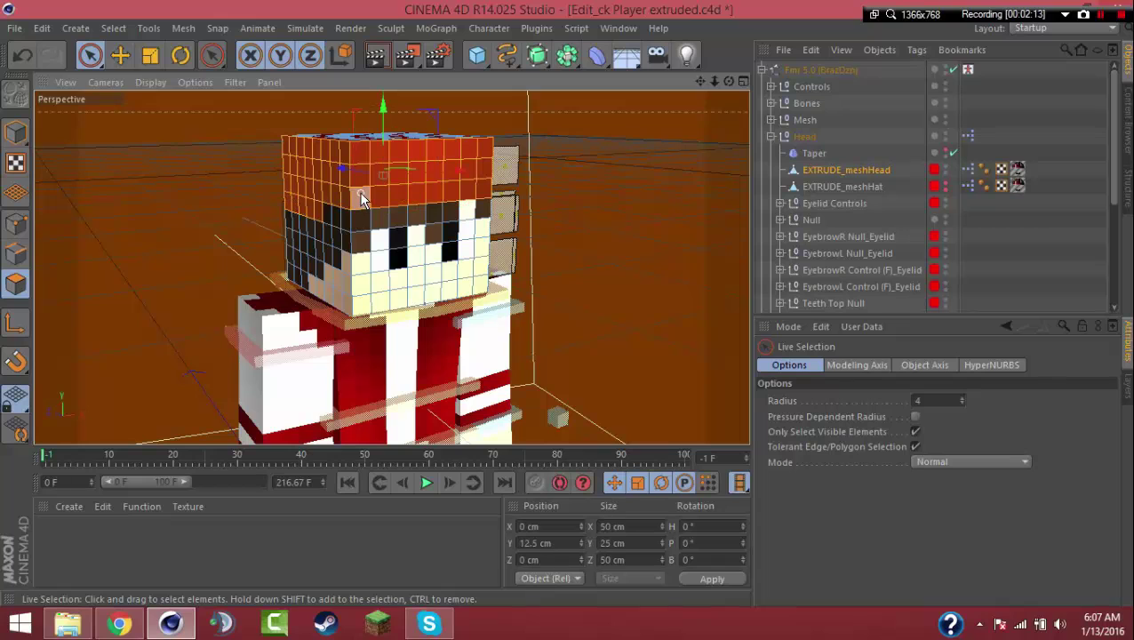
pyautogui.press('u')
pyautogui.press('l')
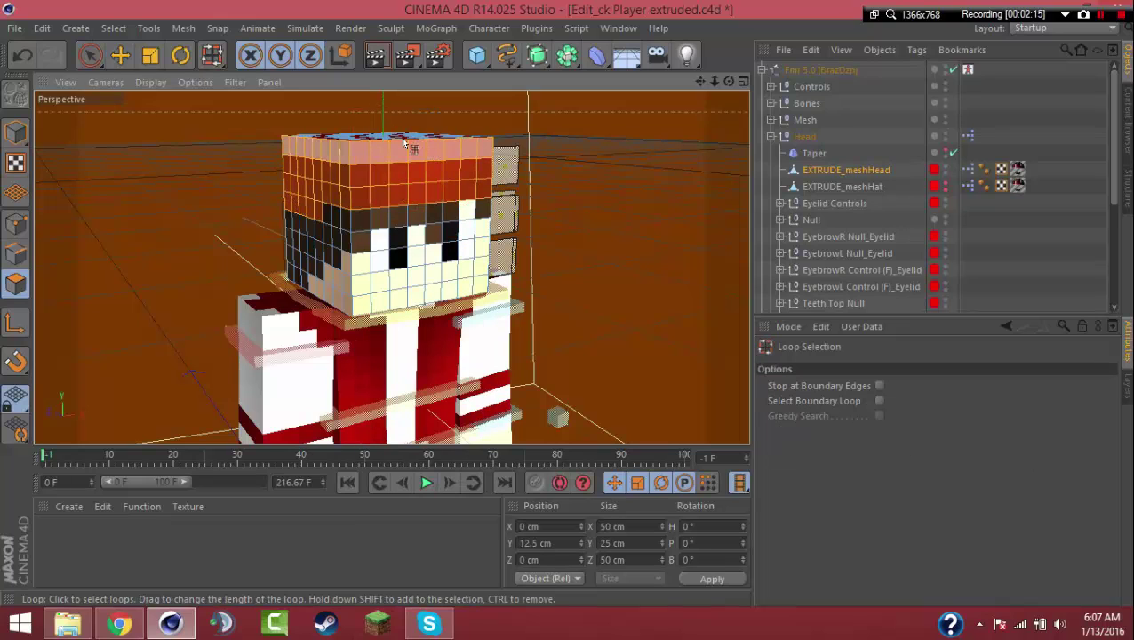
pyautogui.moveTo(404, 148); pyautogui.dragTo(378, 207)
pyautogui.keyDown('shift'); pyautogui.click(388, 214); pyautogui.keyUp('shift')
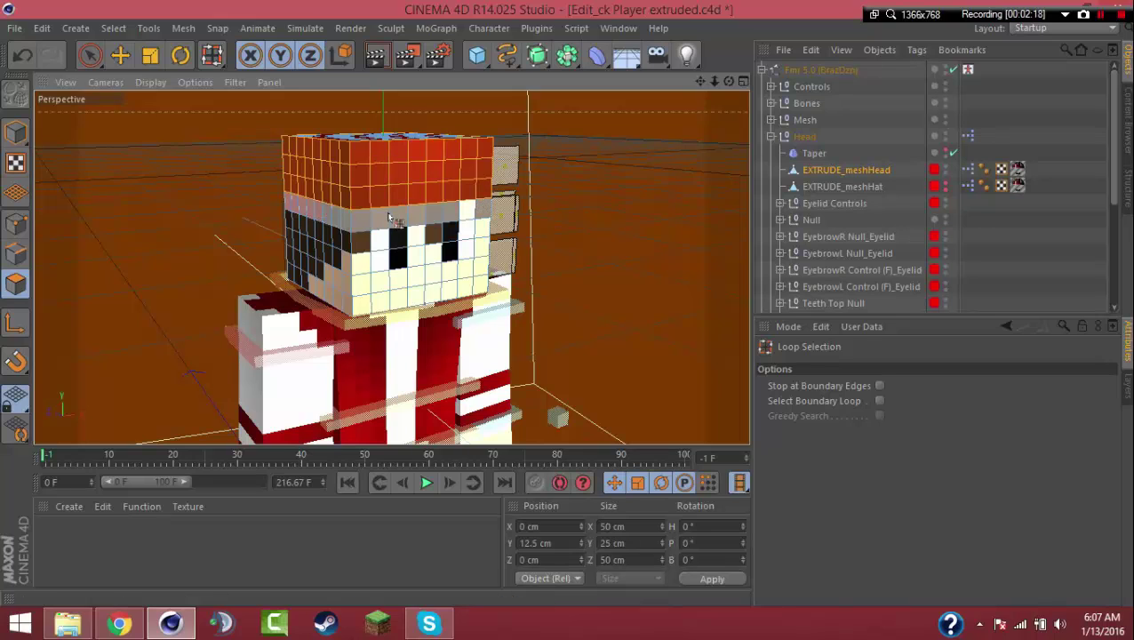
# Remove the hair and face polygons below the red hat from the selection all around the head.
pyautogui.click(90, 56)
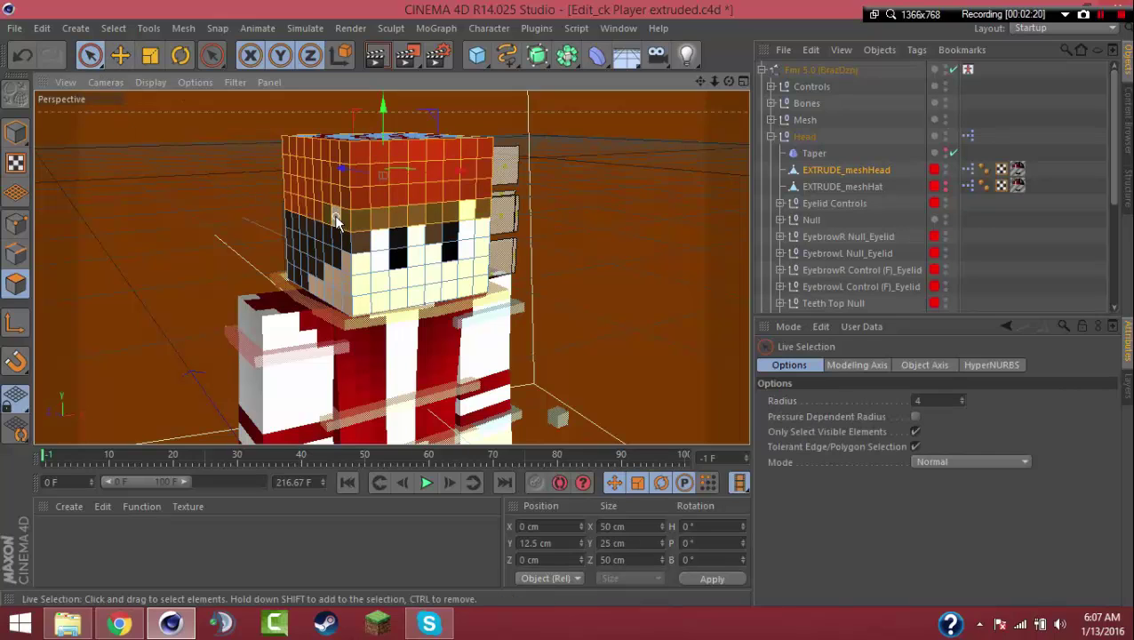
pyautogui.keyDown('ctrl'); pyautogui.moveTo(343, 229); pyautogui.dragTo(474, 223); pyautogui.keyUp('ctrl')
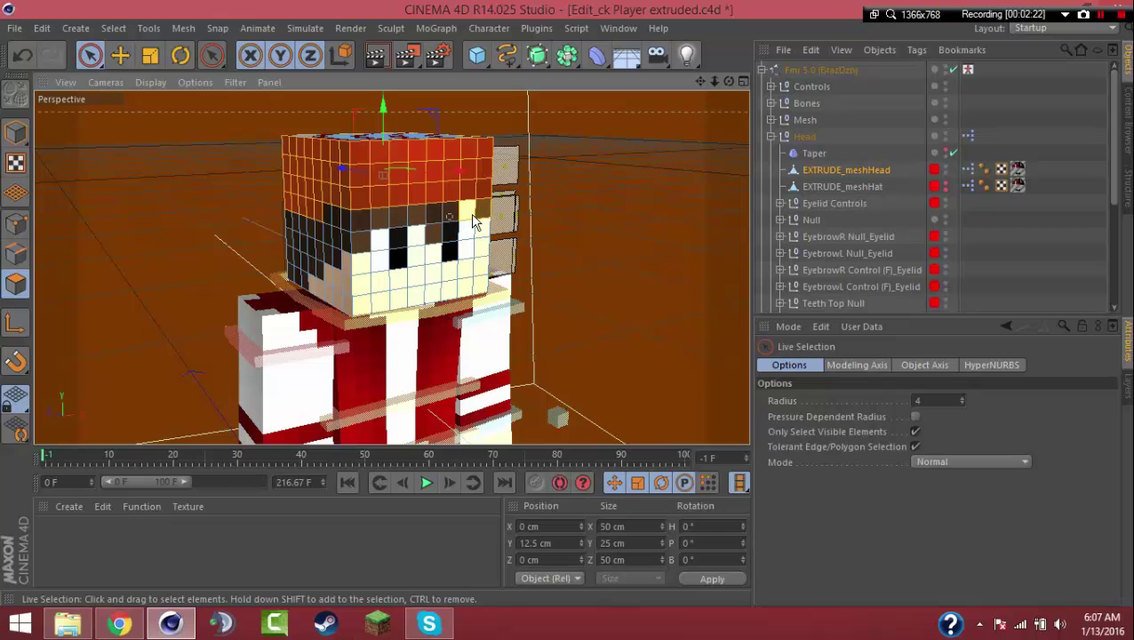
pyautogui.moveTo(729, 81); pyautogui.dragTo(542, 87)
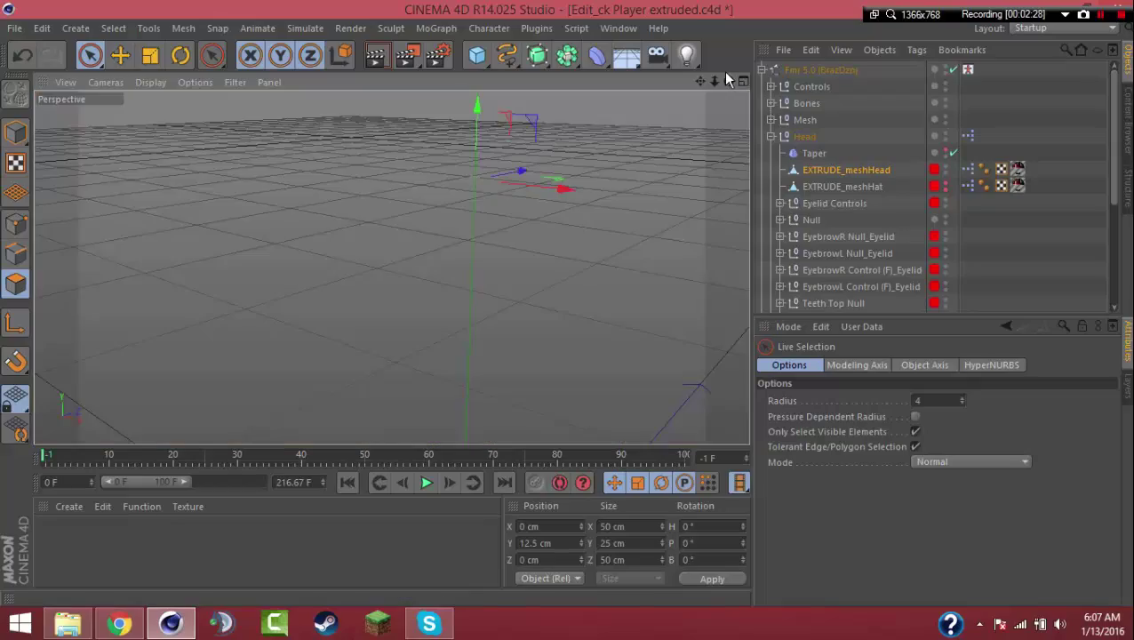
pyautogui.moveTo(729, 81); pyautogui.dragTo(795, 124)
pyautogui.moveTo(391, 267); pyautogui.dragTo(680, 94)
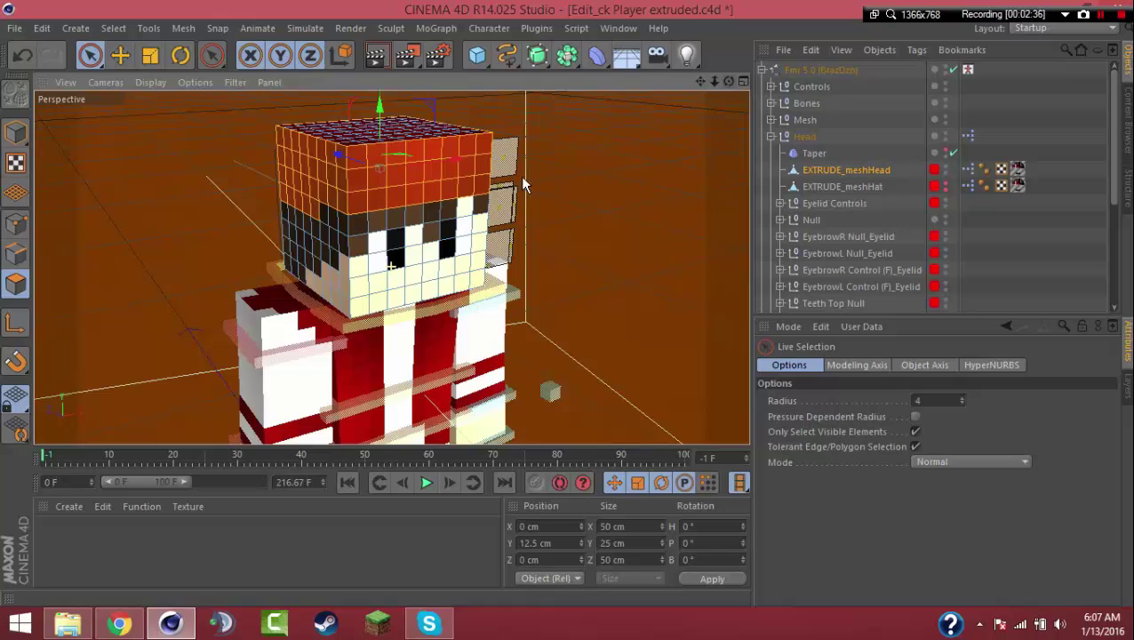
# Extrude the selected red hat polygons with an offset of 1 cm and a maximum angle of 91°.
pyautogui.press('d')
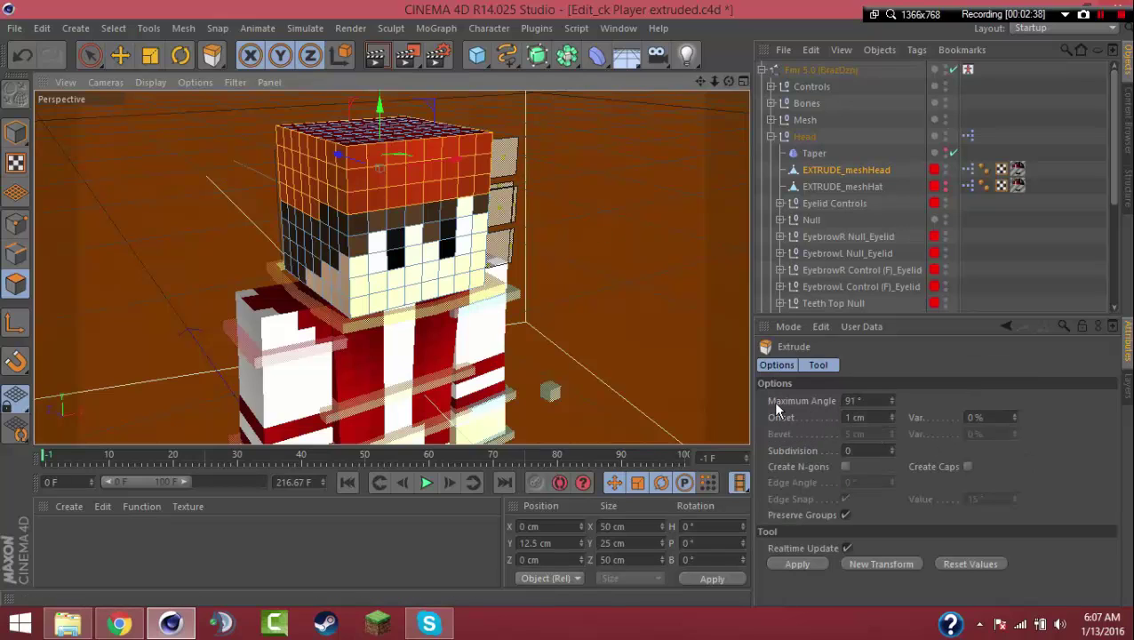
pyautogui.click(875, 400)
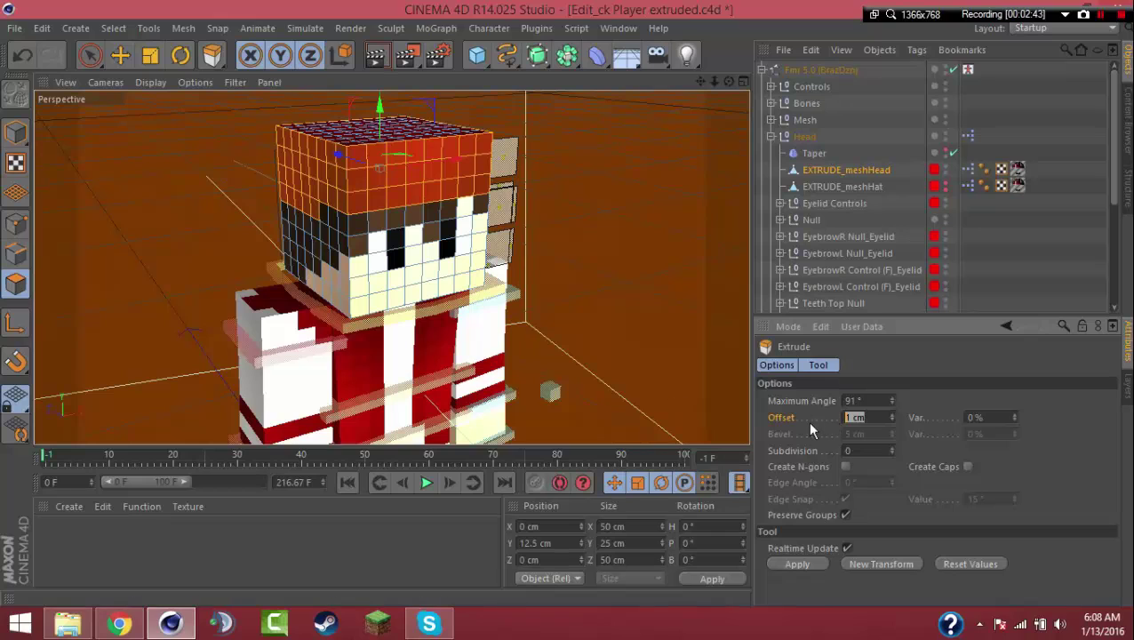
pyautogui.click(797, 565)
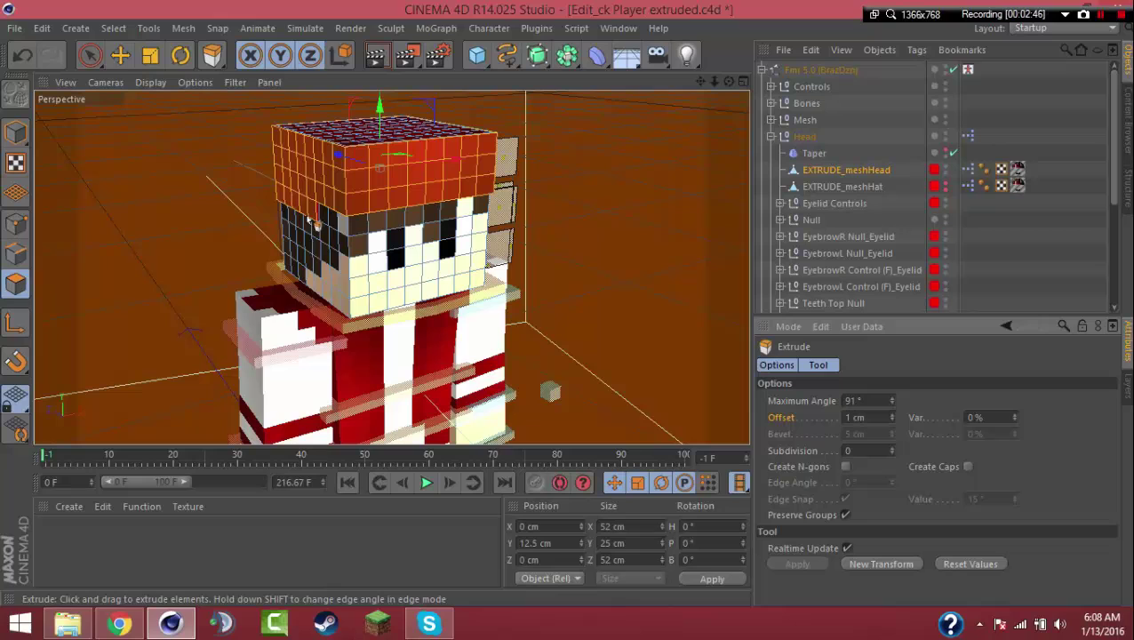
# Select all brown hair polygons below the hat on the head's front, both sides and back.
pyautogui.click(90, 55)
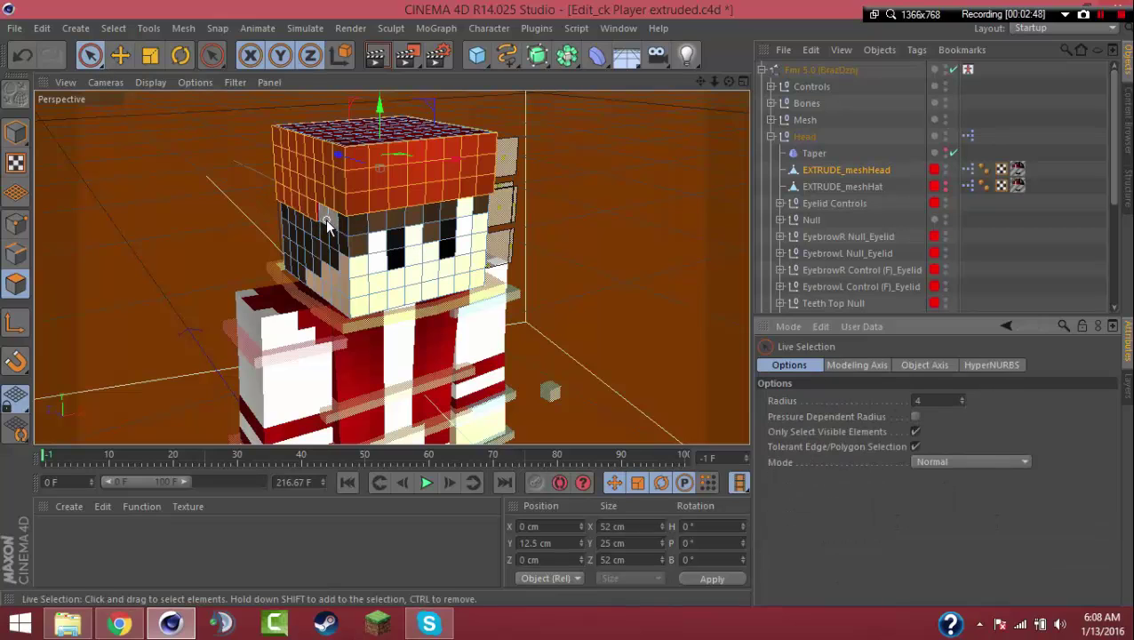
pyautogui.moveTo(326, 224)
pyautogui.mouseDown()
pyautogui.moveTo(449, 222)
pyautogui.moveTo(433, 233)
pyautogui.moveTo(496, 212)
pyautogui.moveTo(480, 209)
pyautogui.mouseUp()
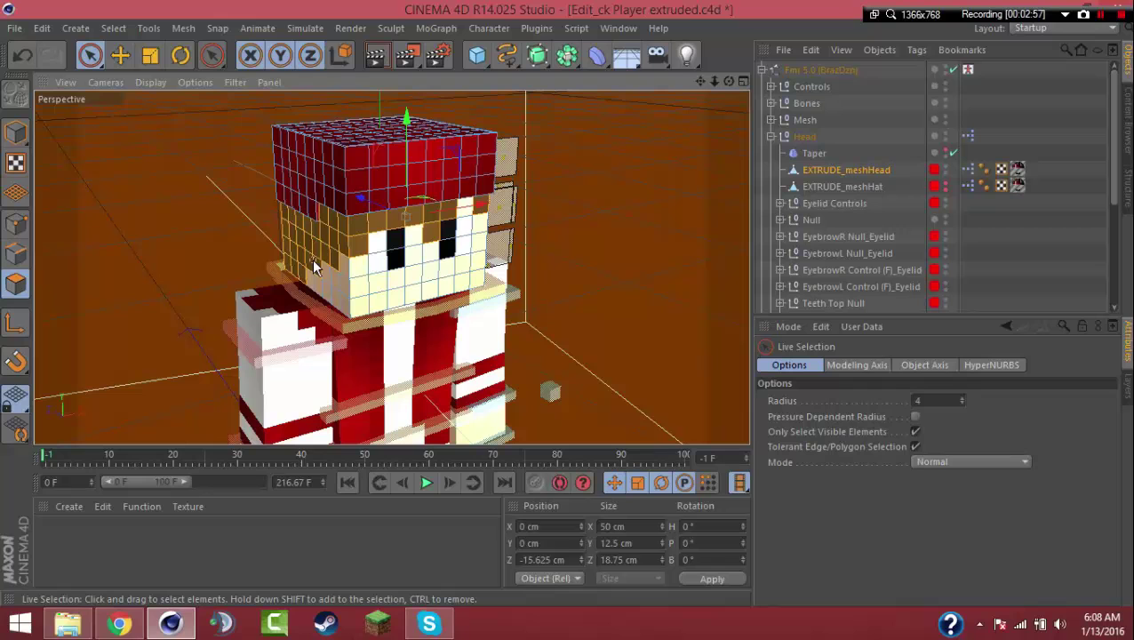
pyautogui.moveTo(313, 267); pyautogui.dragTo(317, 264)
pyautogui.moveTo(727, 84); pyautogui.dragTo(729, 91)
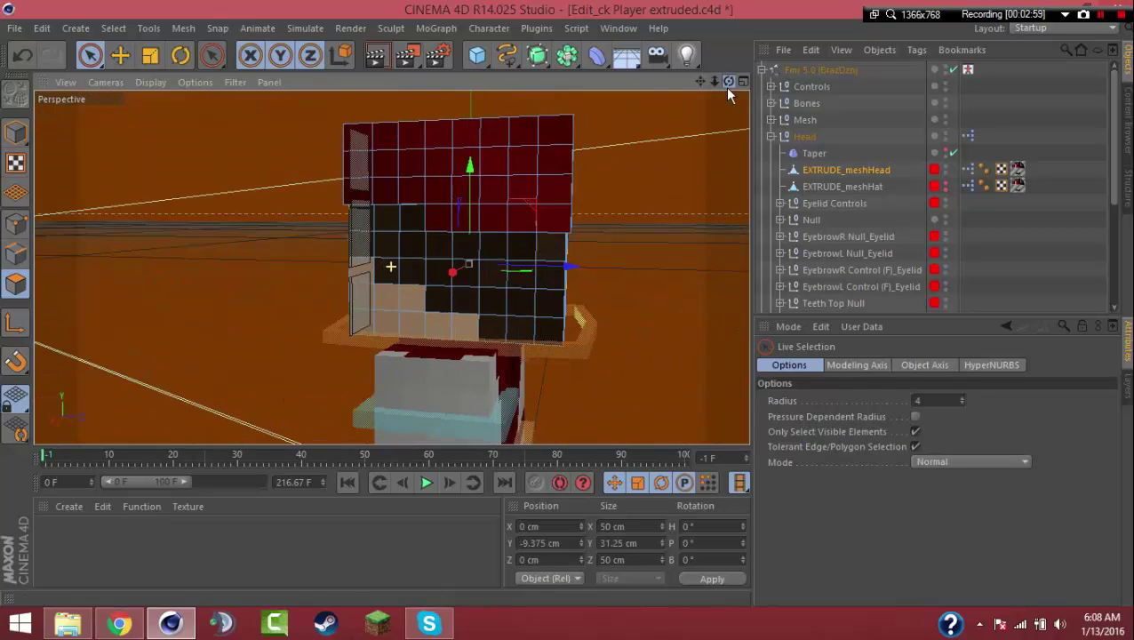
pyautogui.moveTo(381, 223)
pyautogui.mouseDown()
pyautogui.moveTo(426, 271)
pyautogui.moveTo(533, 260)
pyautogui.moveTo(552, 321)
pyautogui.moveTo(532, 284)
pyautogui.moveTo(461, 289)
pyautogui.moveTo(494, 334)
pyautogui.mouseUp()
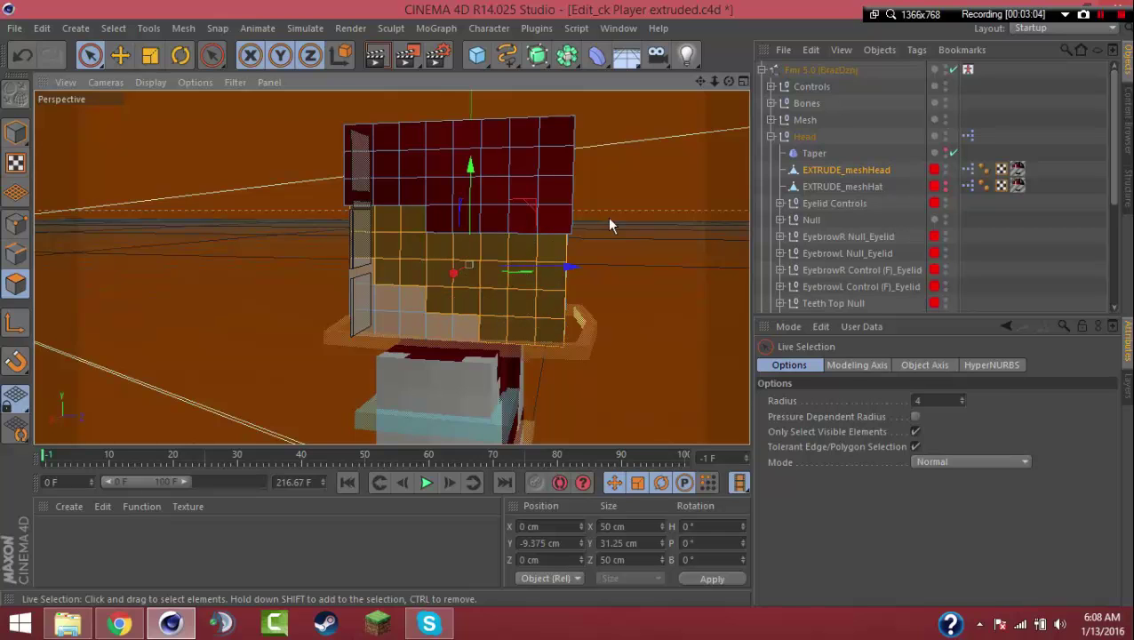
pyautogui.moveTo(729, 82)
pyautogui.mouseDown()
pyautogui.moveTo(636, 85)
pyautogui.moveTo(654, 87)
pyautogui.mouseUp()
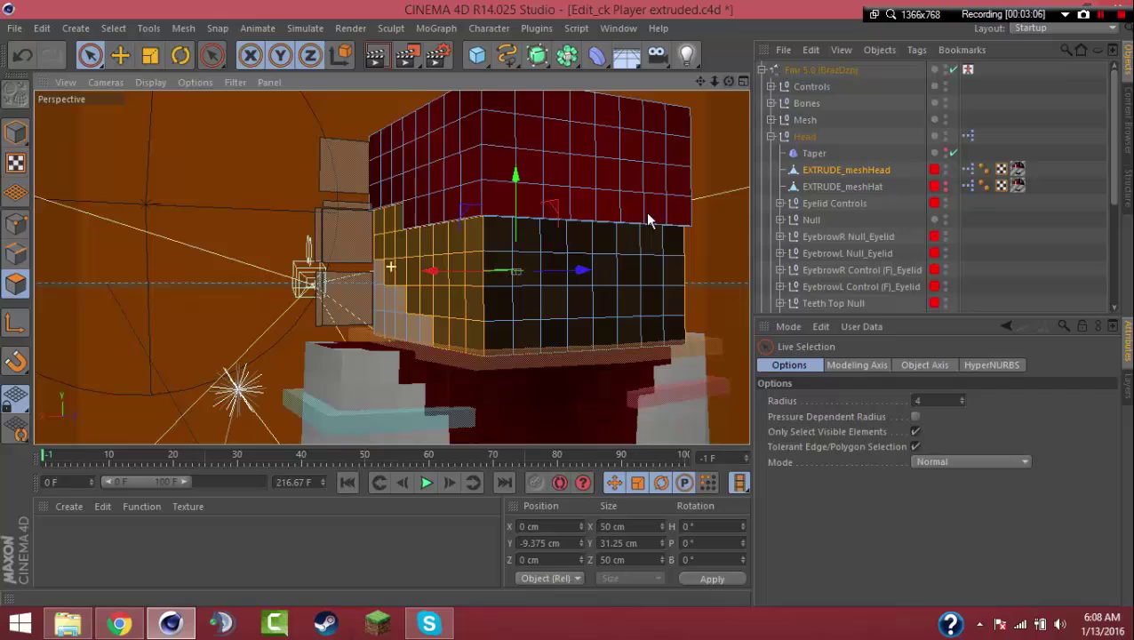
pyautogui.moveTo(650, 220)
pyautogui.keyDown('shift'); pyautogui.mouseDown()
pyautogui.moveTo(664, 228)
pyautogui.moveTo(675, 288)
pyautogui.moveTo(585, 329)
pyautogui.moveTo(507, 336)
pyautogui.moveTo(555, 253)
pyautogui.moveTo(502, 255)
pyautogui.moveTo(592, 250)
pyautogui.moveTo(655, 294)
pyautogui.mouseUp(); pyautogui.keyUp('shift')
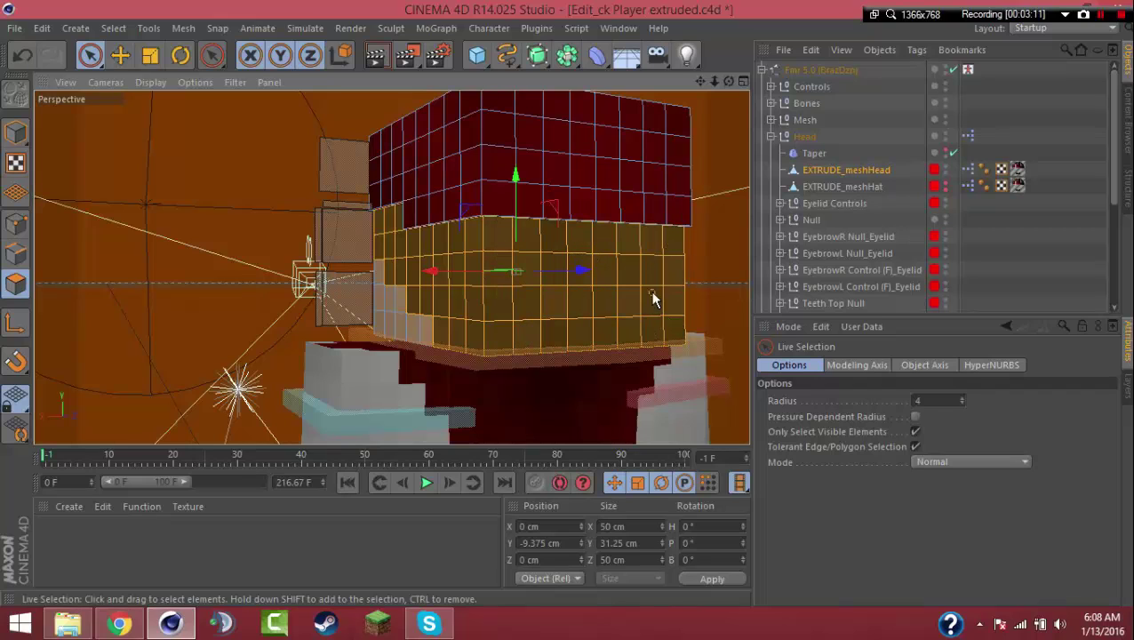
# Extrude the selected brown hair polygons with an offset of 0.5 cm.
pyautogui.moveTo(729, 82); pyautogui.dragTo(534, 83)
pyautogui.moveTo(701, 82); pyautogui.dragTo(859, 55)
pyautogui.press('d')
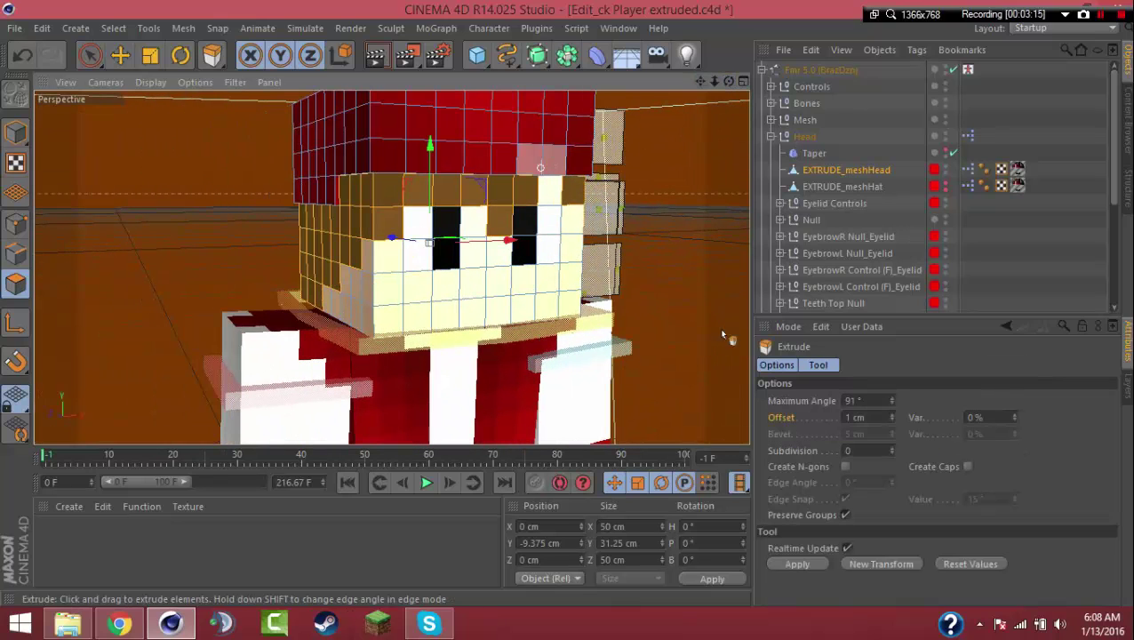
pyautogui.moveTo(875, 418); pyautogui.dragTo(630, 385)
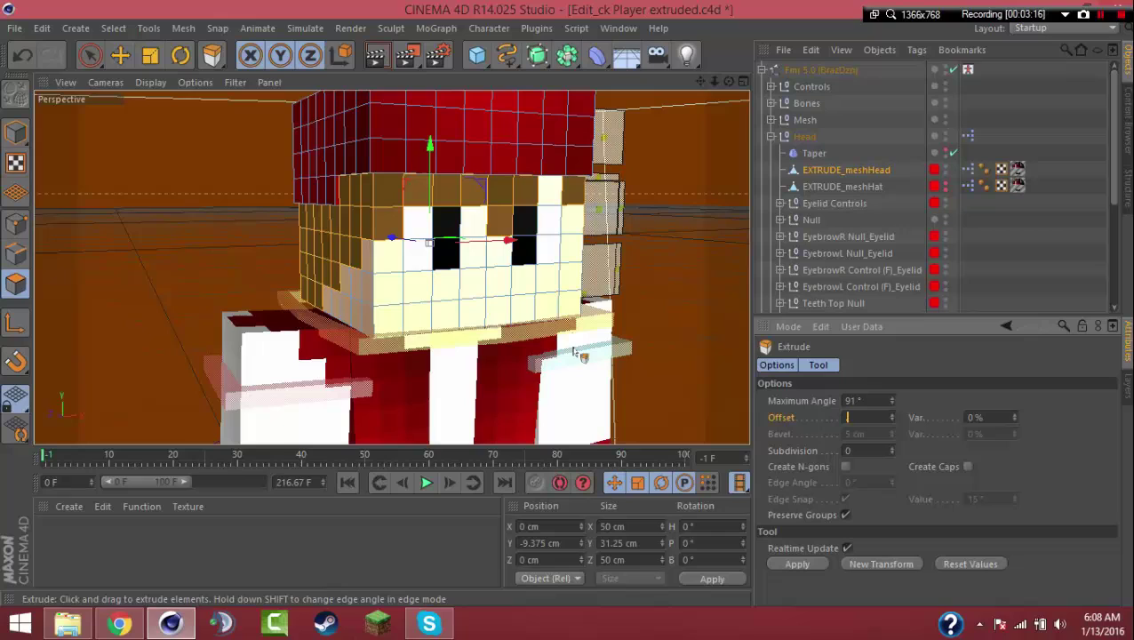
pyautogui.write('5')
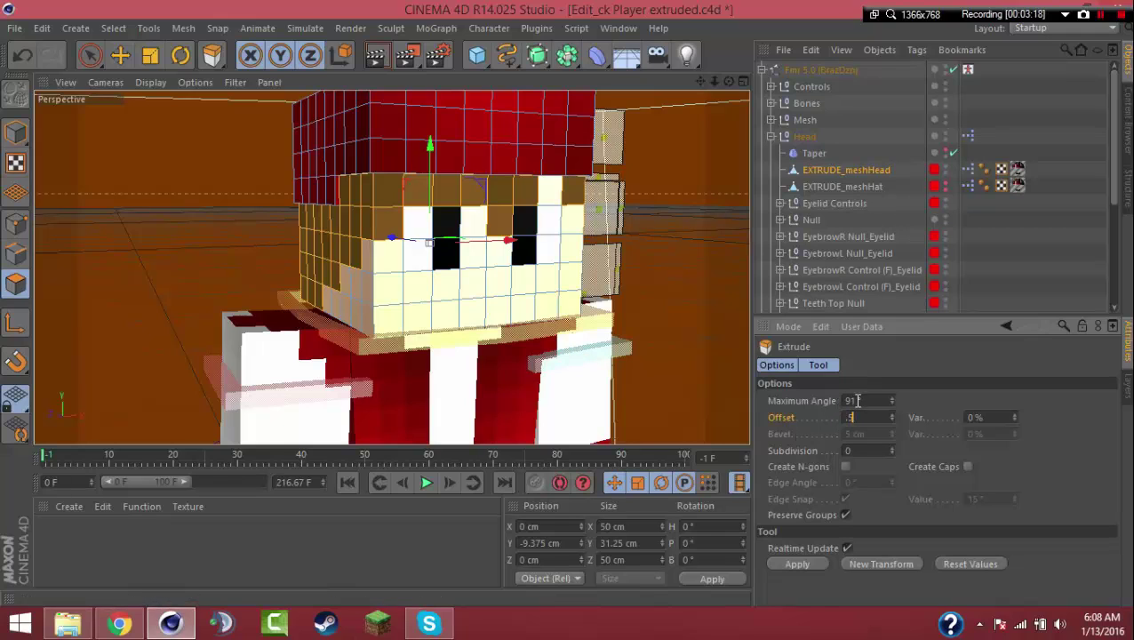
pyautogui.click(799, 563)
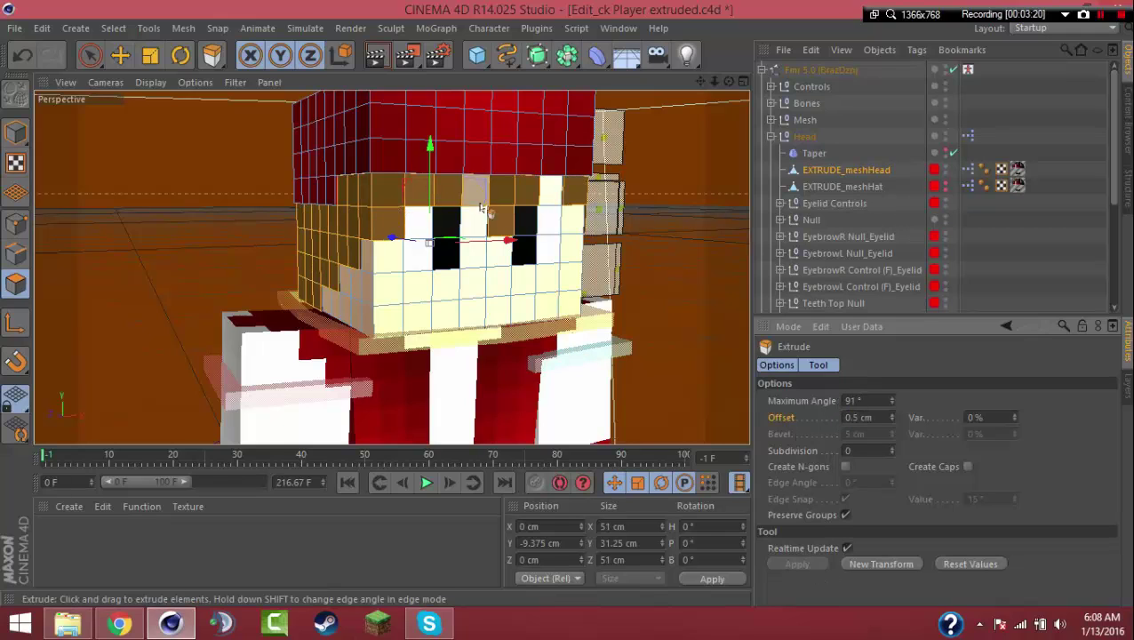
# Select only the black polygons of both eyes on the front of the face.
pyautogui.click(447, 222)
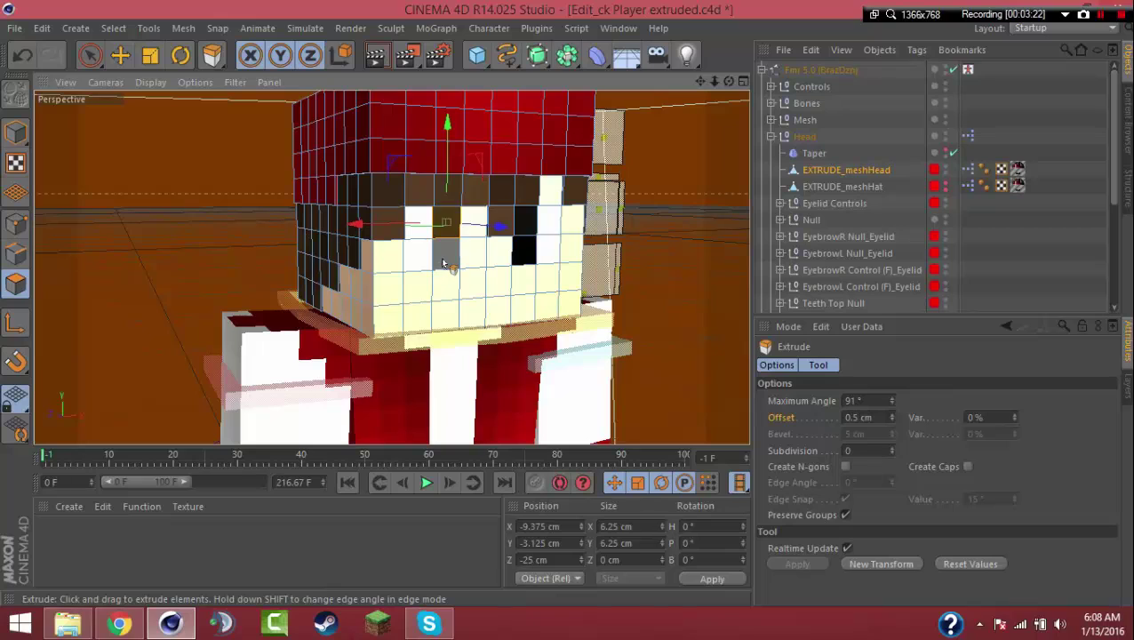
pyautogui.keyDown('shift'); pyautogui.click(447, 251); pyautogui.keyUp('shift')
pyautogui.keyDown('shift'); pyautogui.click(500, 235); pyautogui.keyUp('shift')
pyautogui.keyDown('shift'); pyautogui.click(527, 221); pyautogui.keyUp('shift')
pyautogui.keyDown('shift'); pyautogui.click(474, 221); pyautogui.keyUp('shift')
pyautogui.keyDown('shift'); pyautogui.click(500, 221); pyautogui.keyUp('shift')
pyautogui.keyDown('shift'); pyautogui.click(474, 250); pyautogui.keyUp('shift')
pyautogui.keyDown('shift'); pyautogui.click(528, 251); pyautogui.keyUp('shift')
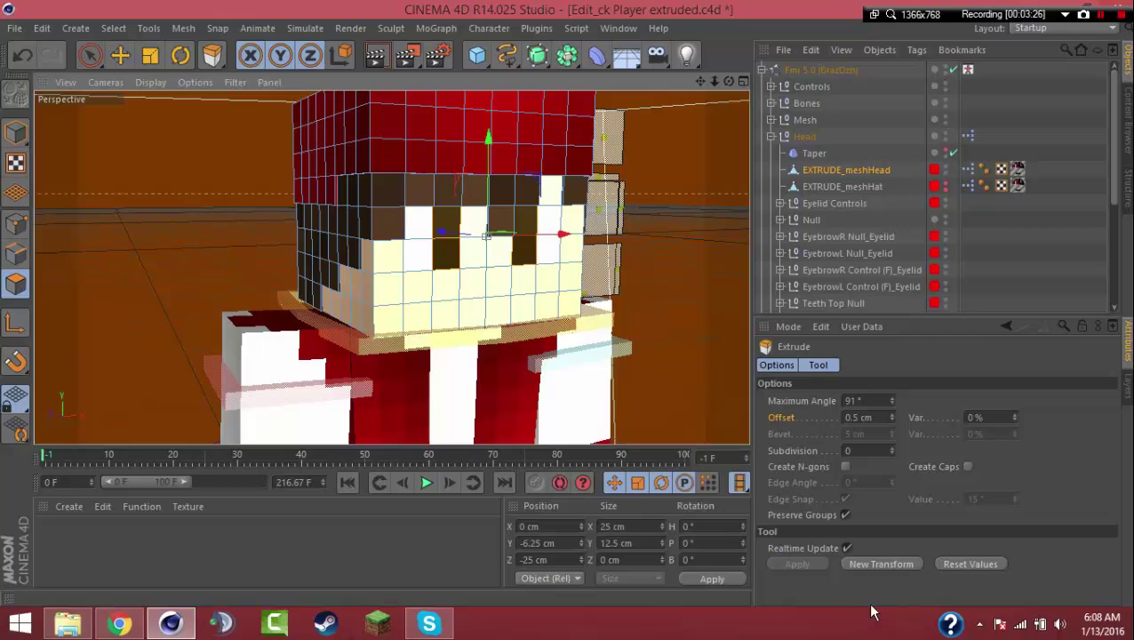
# Extrude the selected eye polygons with an offset of 1 cm.
pyautogui.click(860, 417)
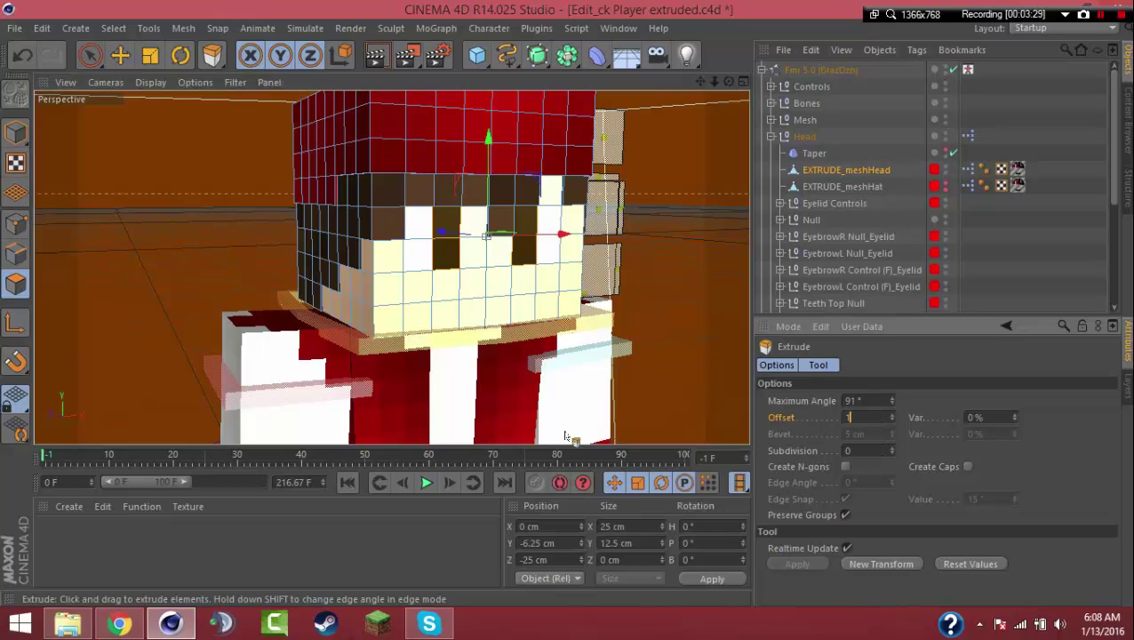
pyautogui.write('1')
pyautogui.press('Return')
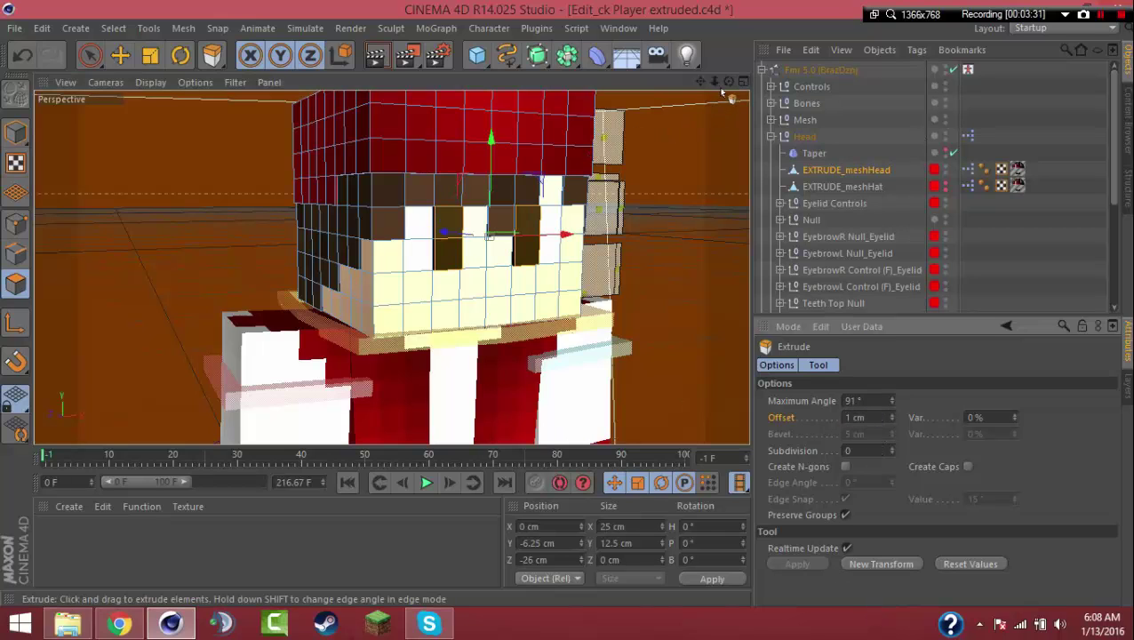
pyautogui.moveTo(729, 82); pyautogui.dragTo(752, 109)
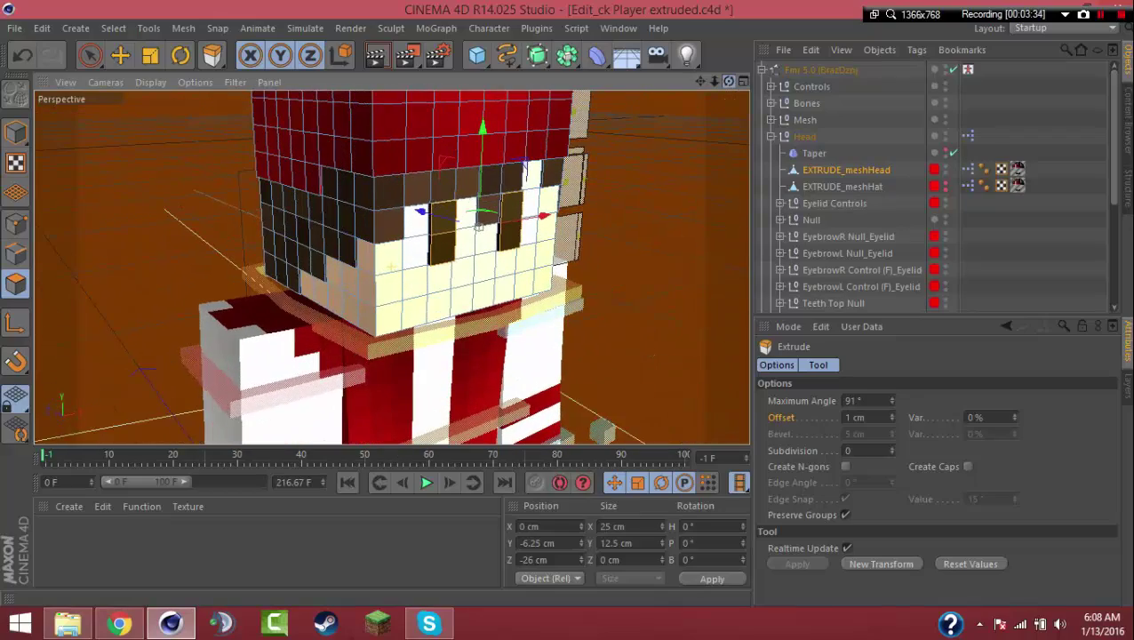
# Select both arm meshes, meshArmR and meshArmL, as objects and enter polygon editing for them.
pyautogui.moveTo(700, 82); pyautogui.dragTo(652, 26)
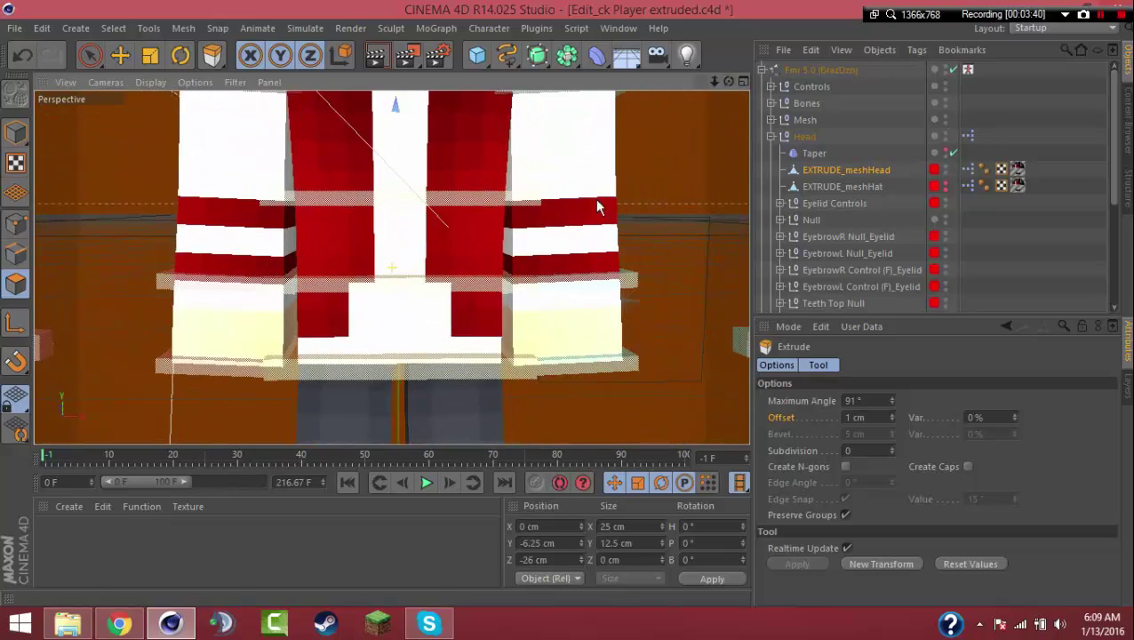
pyautogui.click(15, 132)
pyautogui.click(120, 55)
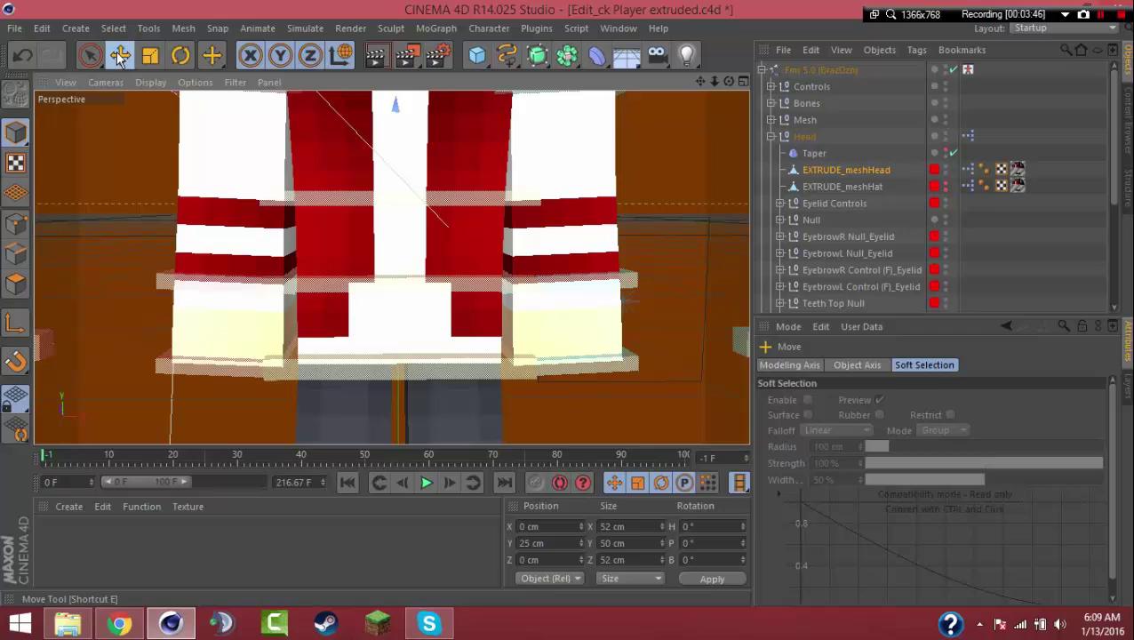
pyautogui.click(225, 170)
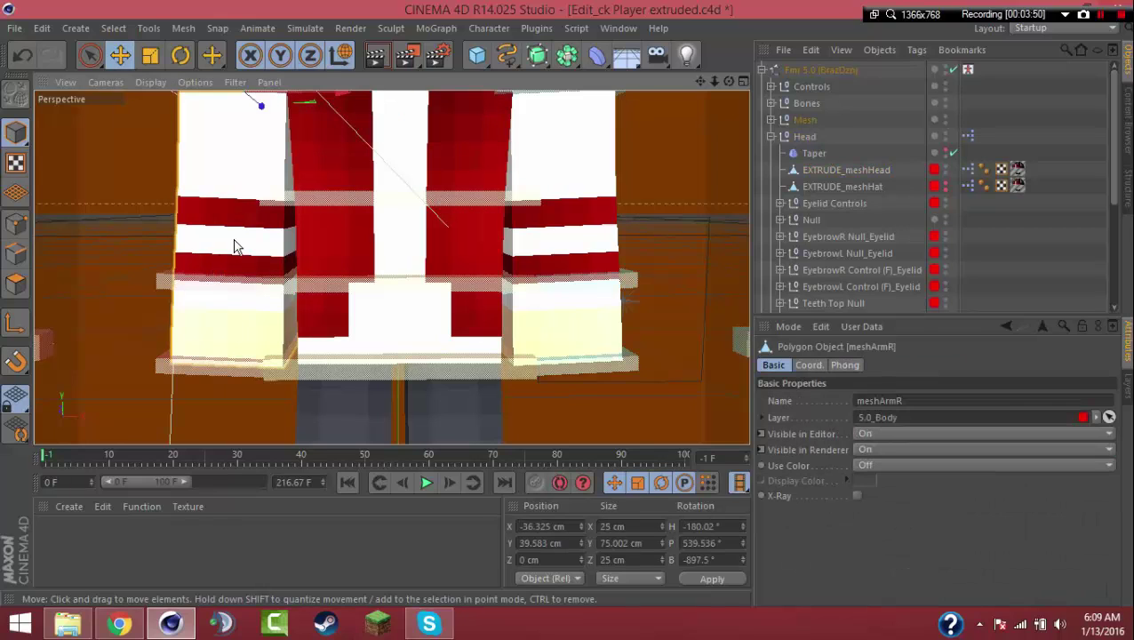
pyautogui.keyDown('shift'); pyautogui.click(619, 302); pyautogui.keyUp('shift')
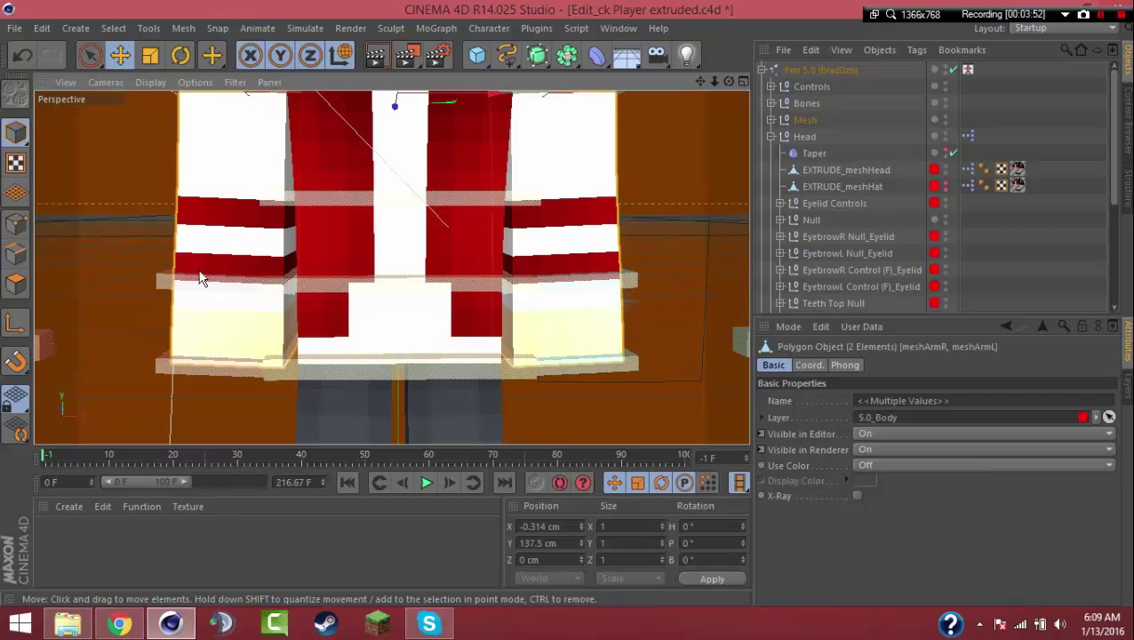
pyautogui.click(16, 284)
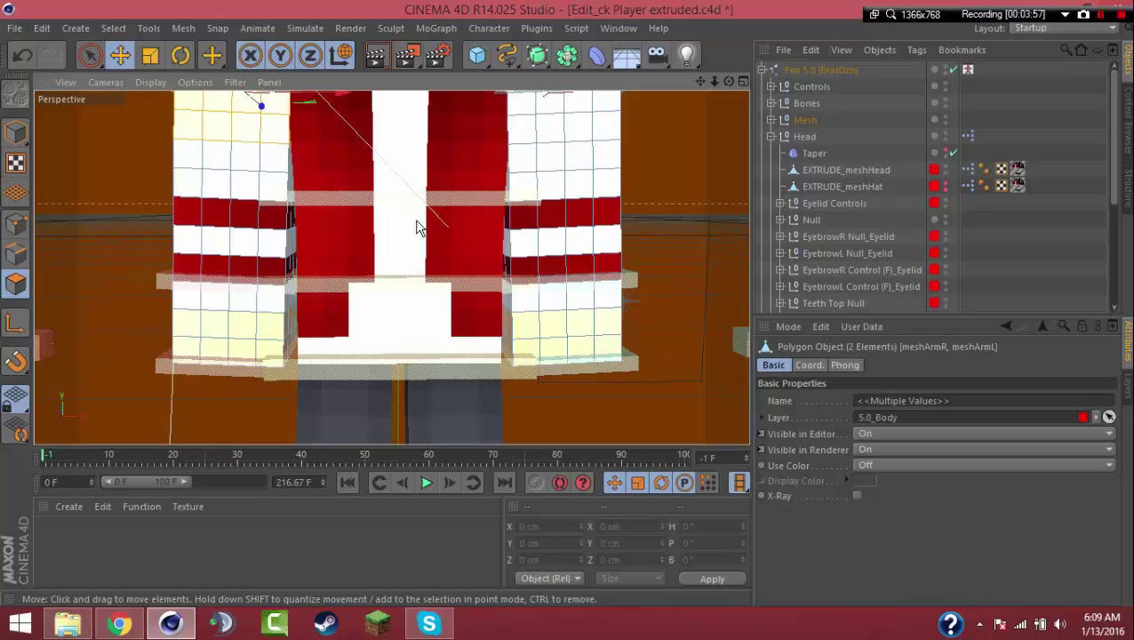
pyautogui.click(89, 55)
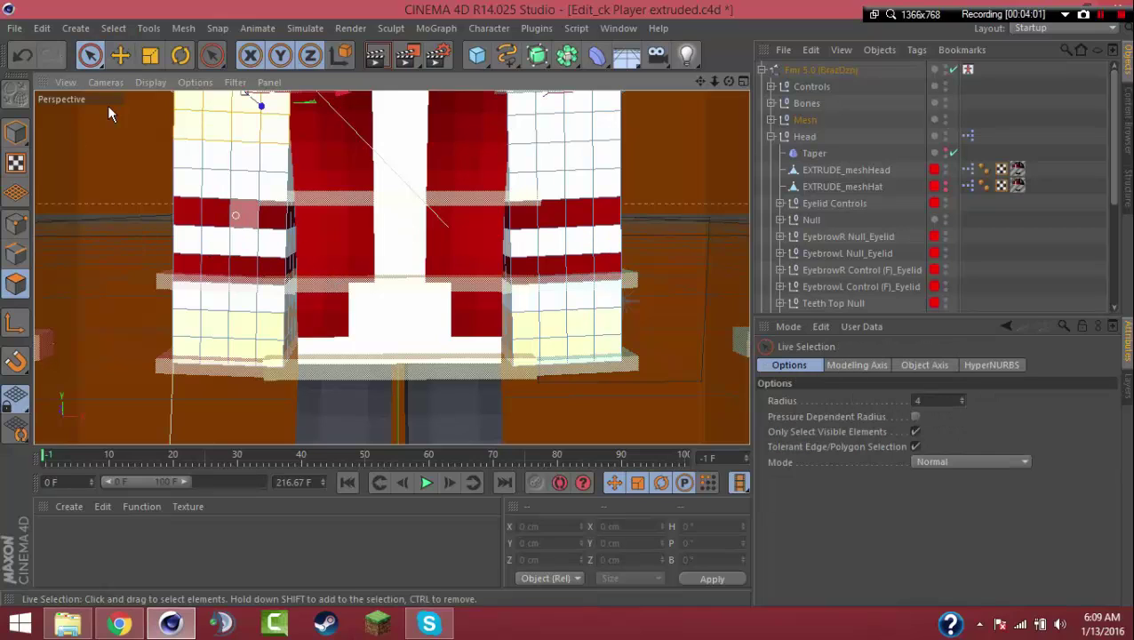
pyautogui.moveTo(90, 55)
pyautogui.mouseDown()
pyautogui.moveTo(178, 124)
pyautogui.moveTo(203, 166)
pyautogui.mouseUp()
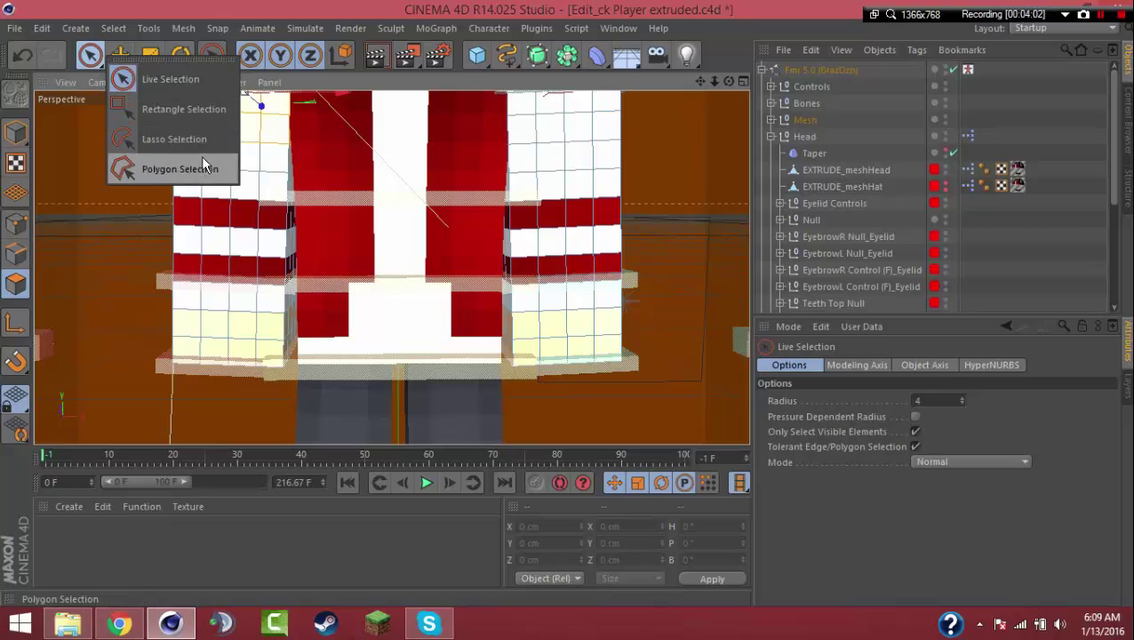
pyautogui.click(150, 279)
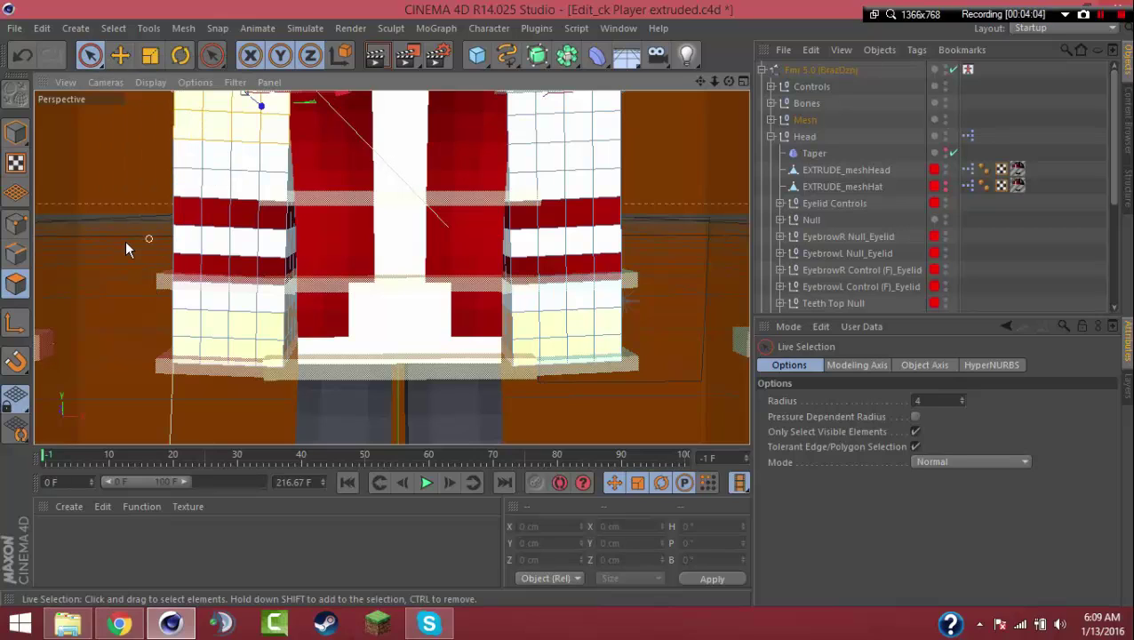
# Loop-select the two red stripes around each arm and extrude them with an offset of 1 cm.
pyautogui.press('u')
pyautogui.press('l')
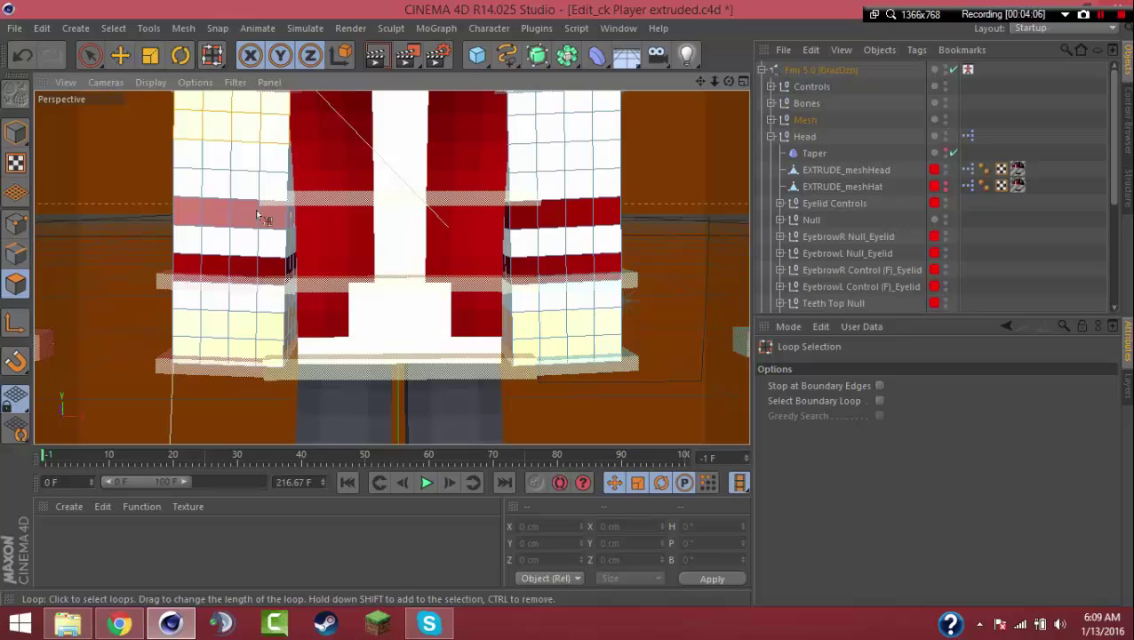
pyautogui.click(257, 215)
pyautogui.keyDown('shift'); pyautogui.click(261, 263); pyautogui.keyUp('shift')
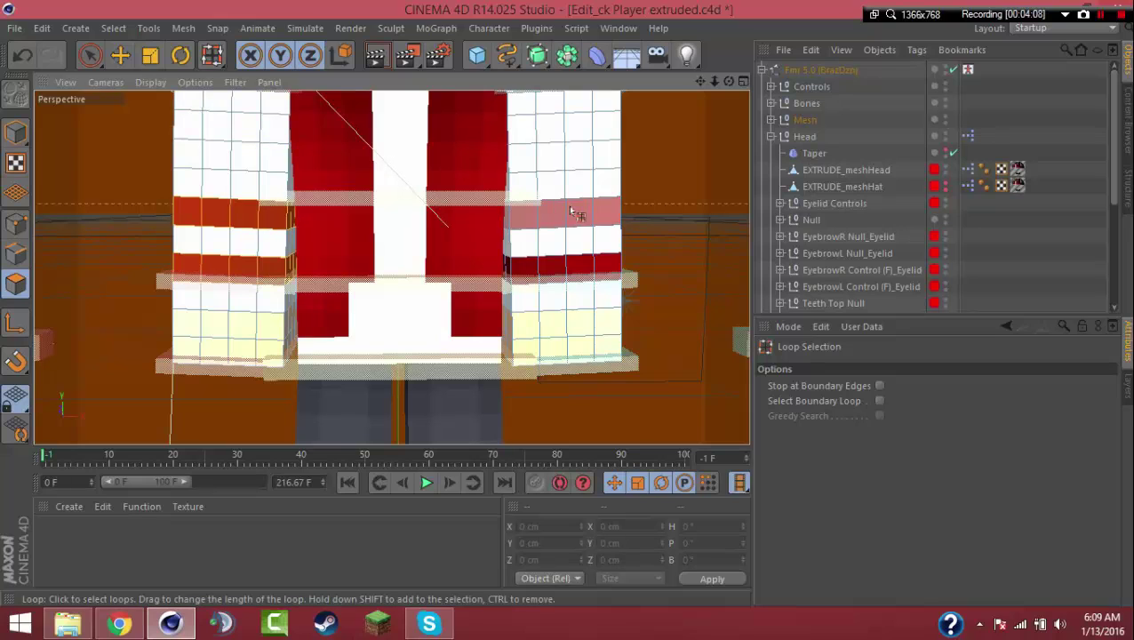
pyautogui.keyDown('shift'); pyautogui.click(573, 213); pyautogui.keyUp('shift')
pyautogui.keyDown('shift'); pyautogui.click(560, 260); pyautogui.keyUp('shift')
pyautogui.press('d')
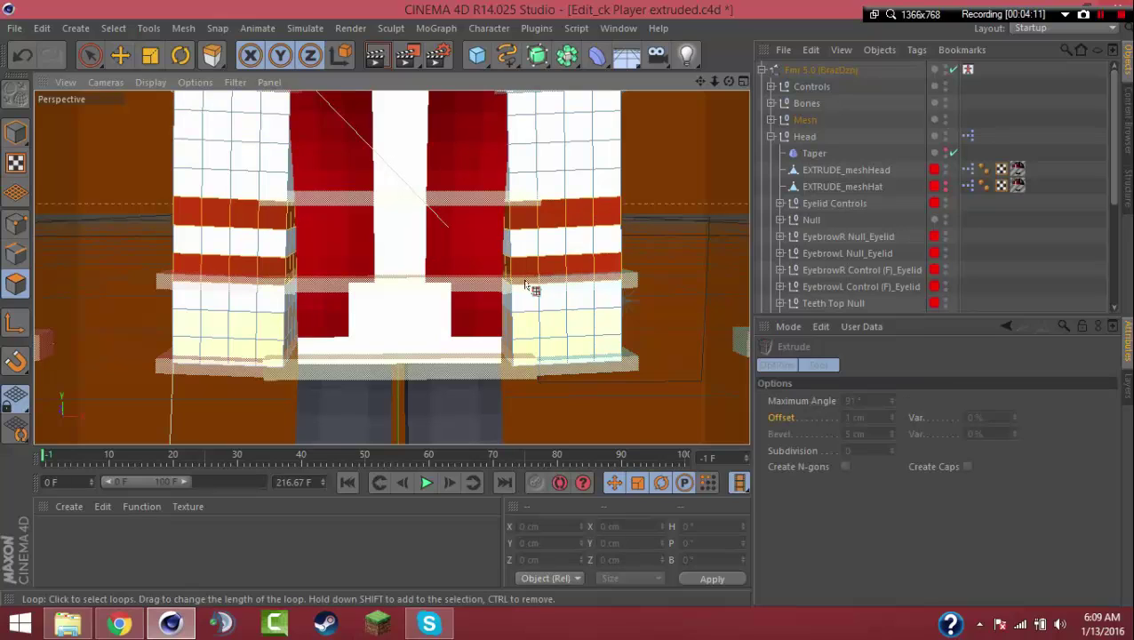
pyautogui.click(818, 561)
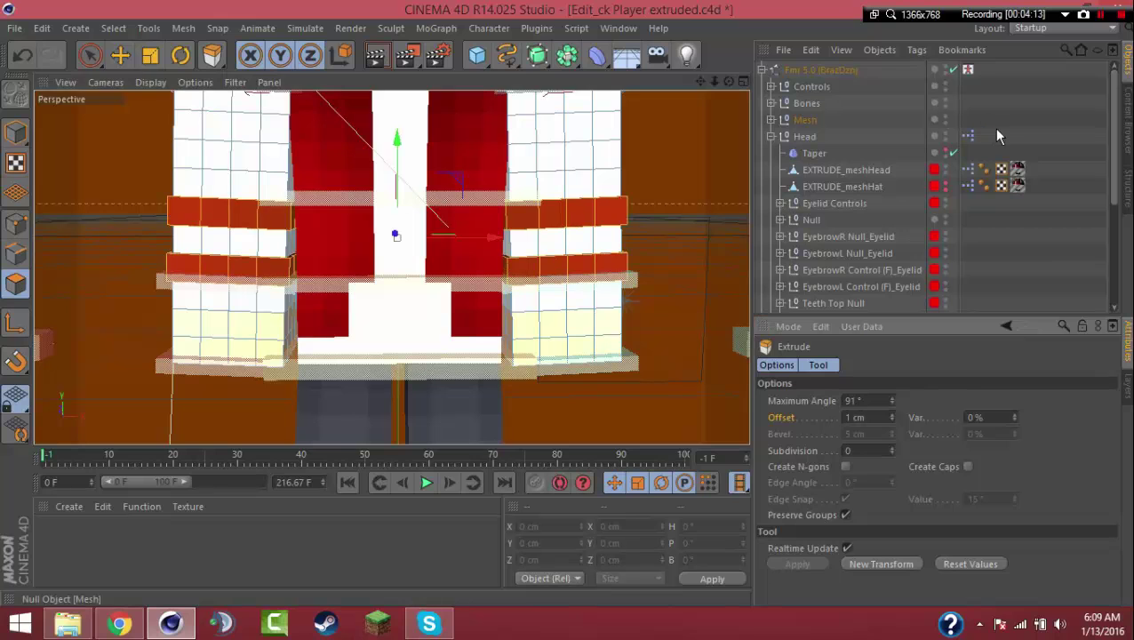
# Select the torso mesh, meshBody, as an object and enter polygon editing for it.
pyautogui.click(16, 134)
pyautogui.click(120, 55)
pyautogui.click(391, 185)
pyautogui.moveTo(700, 82)
pyautogui.mouseDown()
pyautogui.moveTo(694, 111)
pyautogui.moveTo(684, 103)
pyautogui.mouseUp()
pyautogui.moveTo(715, 82); pyautogui.dragTo(696, 85)
pyautogui.click(16, 284)
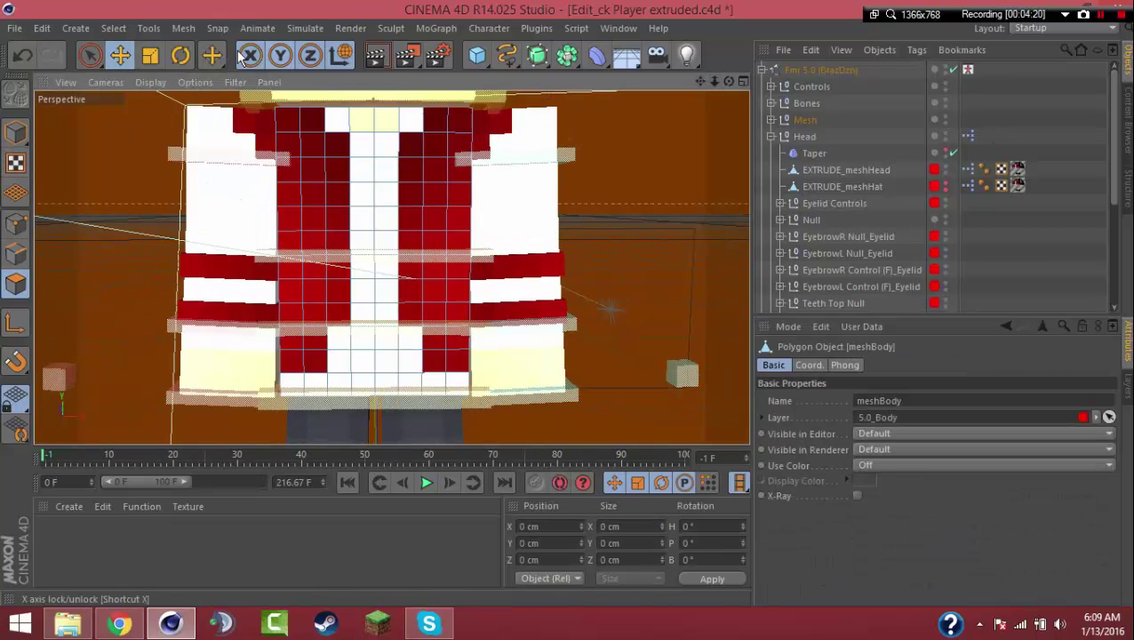
# Select all red jacket polygons on both halves of the torso's front and extrude them with an offset of 1 cm.
pyautogui.click(91, 55)
pyautogui.moveTo(462, 125); pyautogui.dragTo(436, 360)
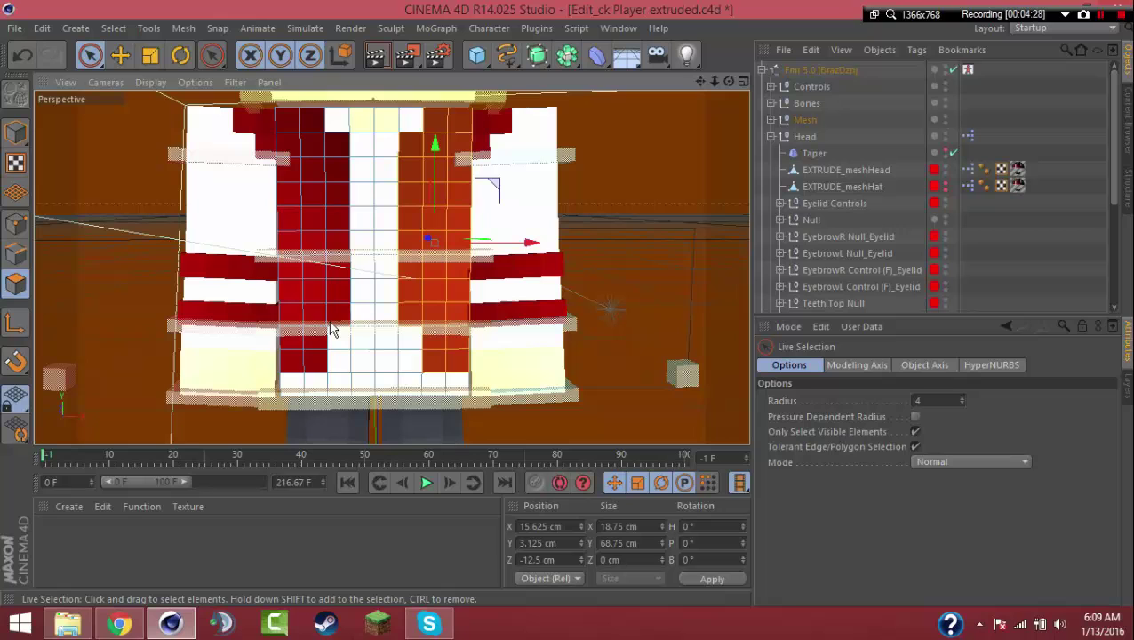
pyautogui.moveTo(334, 295); pyautogui.dragTo(316, 185)
pyautogui.press('d')
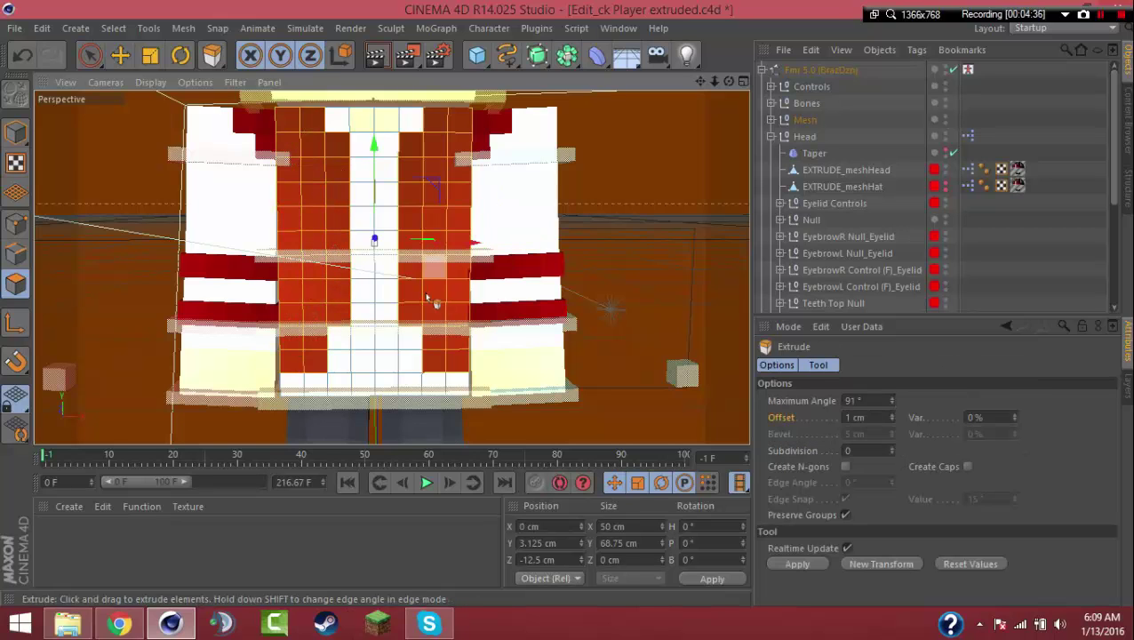
# Select both leg meshes as objects and enter polygon editing for them.
pyautogui.moveTo(729, 79); pyautogui.dragTo(32, 194)
pyautogui.click(16, 133)
pyautogui.click(120, 55)
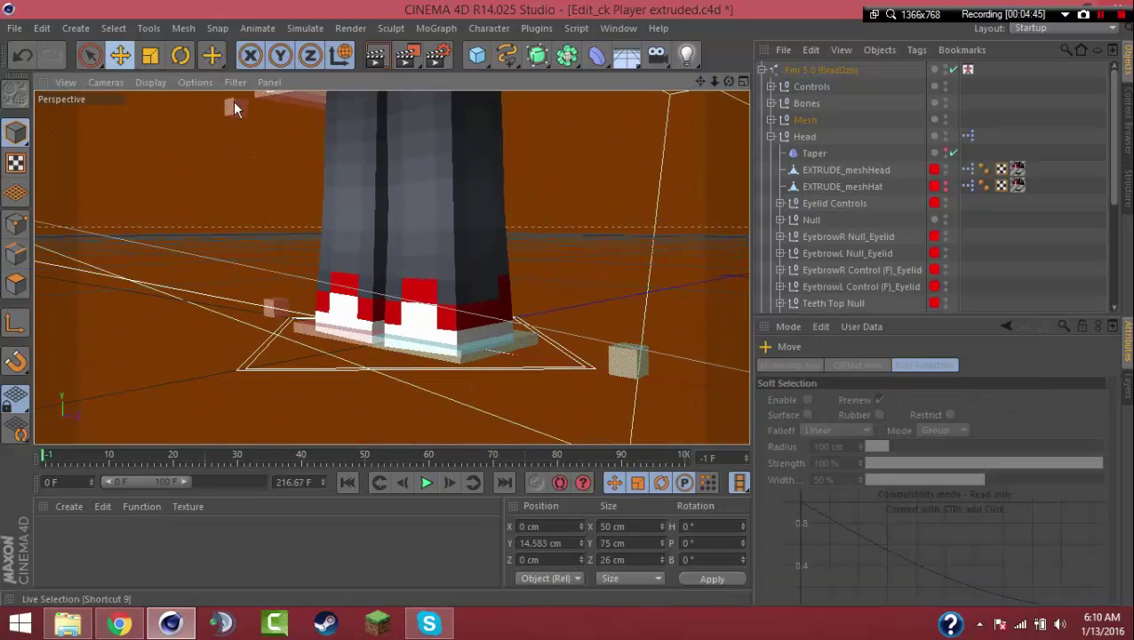
pyautogui.click(431, 293)
pyautogui.keyDown('shift'); pyautogui.click(349, 298); pyautogui.keyUp('shift')
pyautogui.scroll(3, 445, 331)
pyautogui.click(16, 285)
# Loop-select the lowest white polygon row, the shoe sole, around both legs.
pyautogui.press('u')
pyautogui.press('l')
pyautogui.click(322, 300)
pyautogui.click(474, 334)
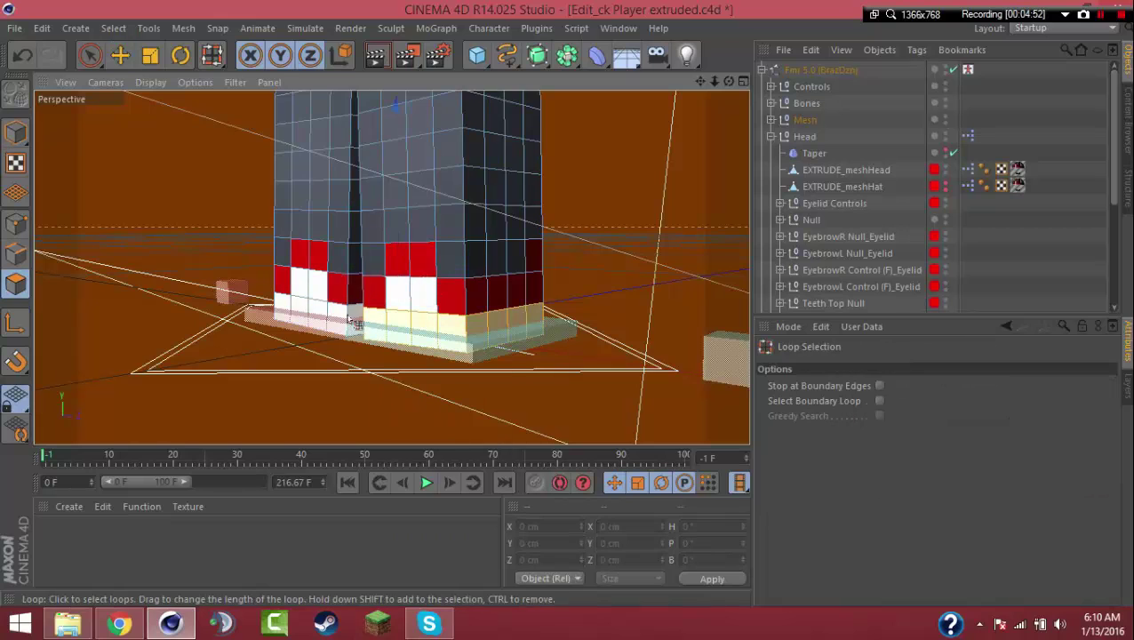
pyautogui.keyDown('shift'); pyautogui.click(355, 318); pyautogui.keyUp('shift')
pyautogui.moveTo(729, 82); pyautogui.dragTo(826, 89)
# Extrude the selected shoe sole polygons with an offset of 2 cm.
pyautogui.press('d')
pyautogui.doubleClick(855, 417)
pyautogui.write('2')
pyautogui.press('Return')
pyautogui.click(798, 564)
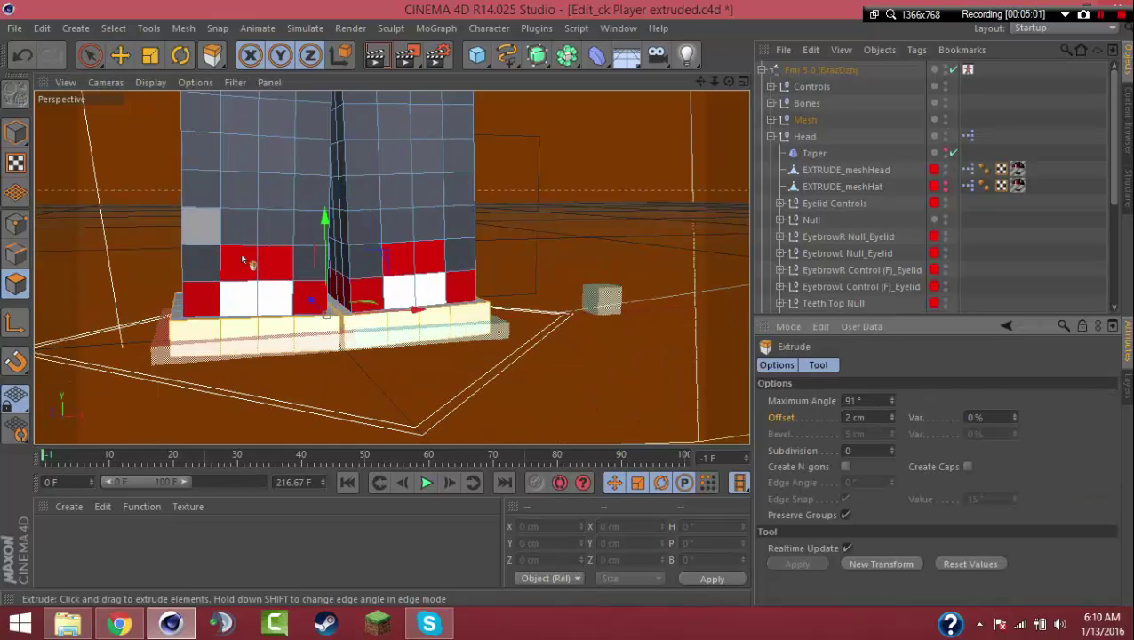
# Select the red polygons in the row just above the soles on both legs, leaving out the white front polygons.
pyautogui.press('u')
pyautogui.press('l')
pyautogui.click(297, 292)
pyautogui.keyDown('shift'); pyautogui.click(363, 297); pyautogui.keyUp('shift')
pyautogui.press('d')
pyautogui.click(90, 55)
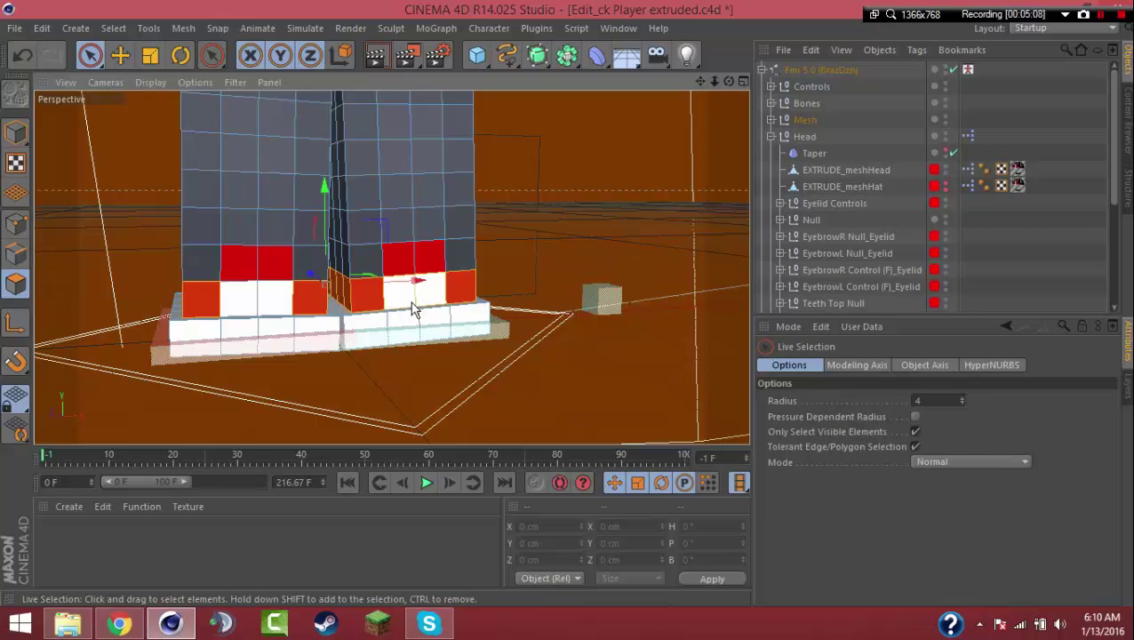
# Extrude the selected red shoe polygons with an offset of 1 cm.
pyautogui.press('d')
pyautogui.doubleClick(855, 416)
pyautogui.write('1')
pyautogui.press('Return')
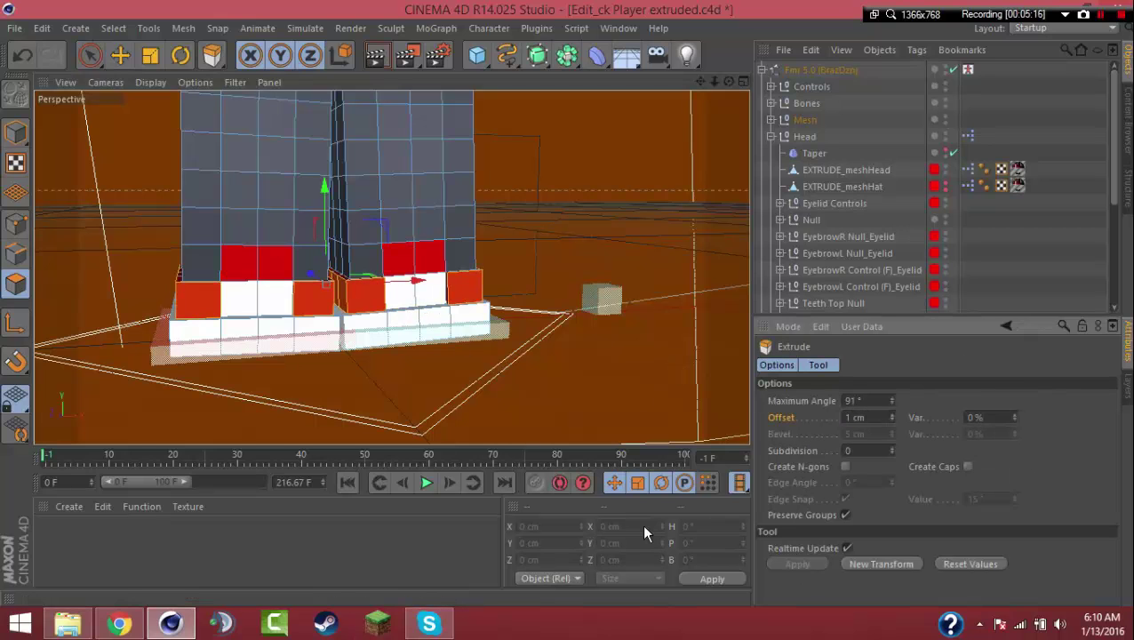
pyautogui.moveTo(700, 82); pyautogui.dragTo(727, 355)
pyautogui.moveTo(716, 81); pyautogui.dragTo(653, 81)
pyautogui.moveTo(733, 85); pyautogui.dragTo(702, 82)
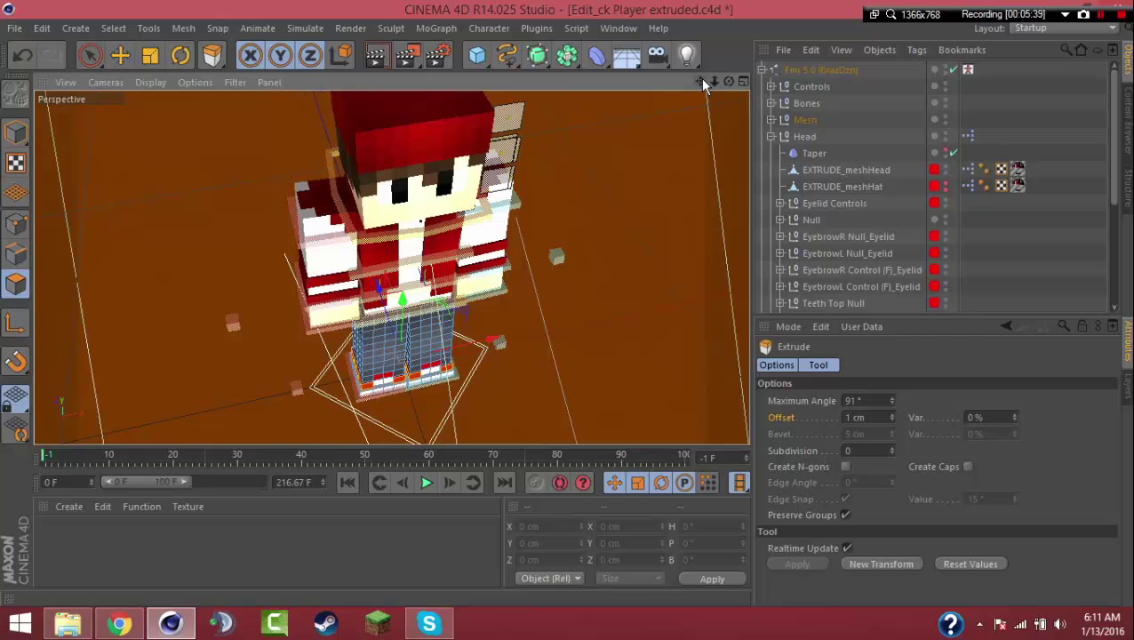